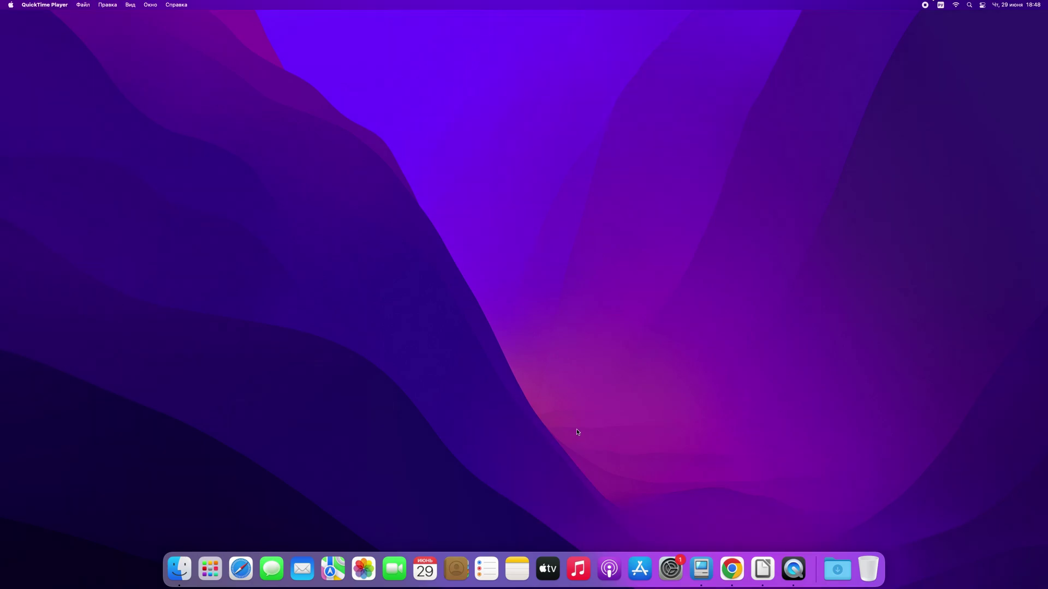
Maximize Chrome, search Google for '4ddig' and open the 4DDiG Data Recovery – Tenorshare result.
click(732, 566)
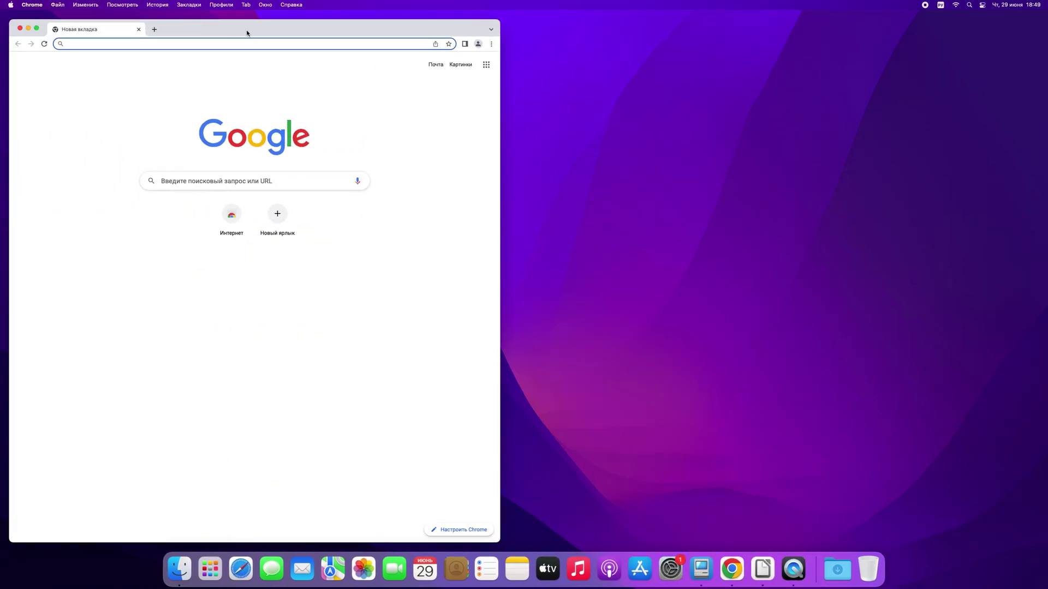
double_click(247, 33)
click(462, 172)
text(4вв)
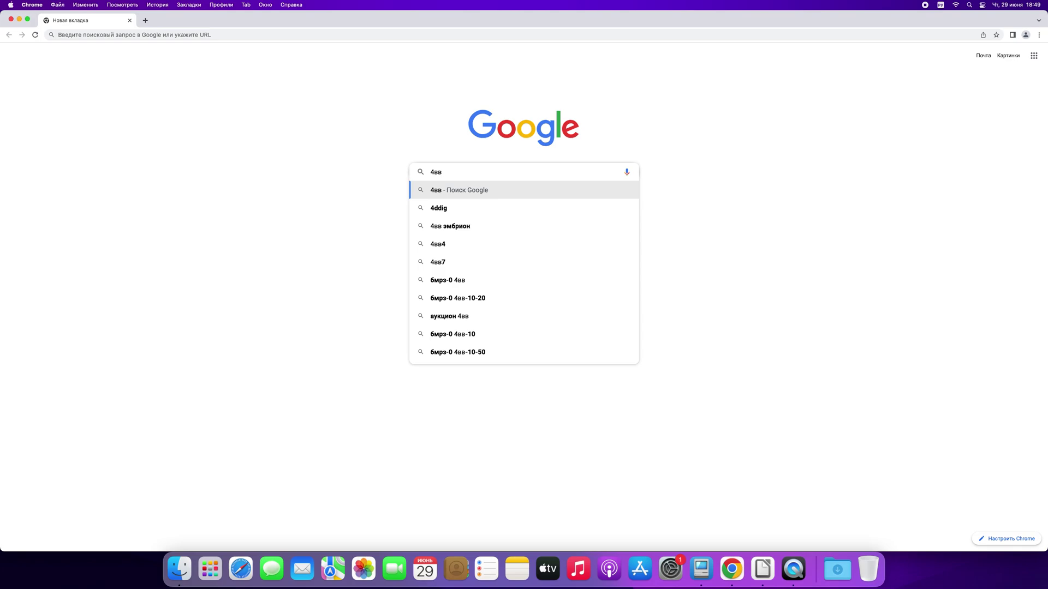
key(Down)
key(Return)
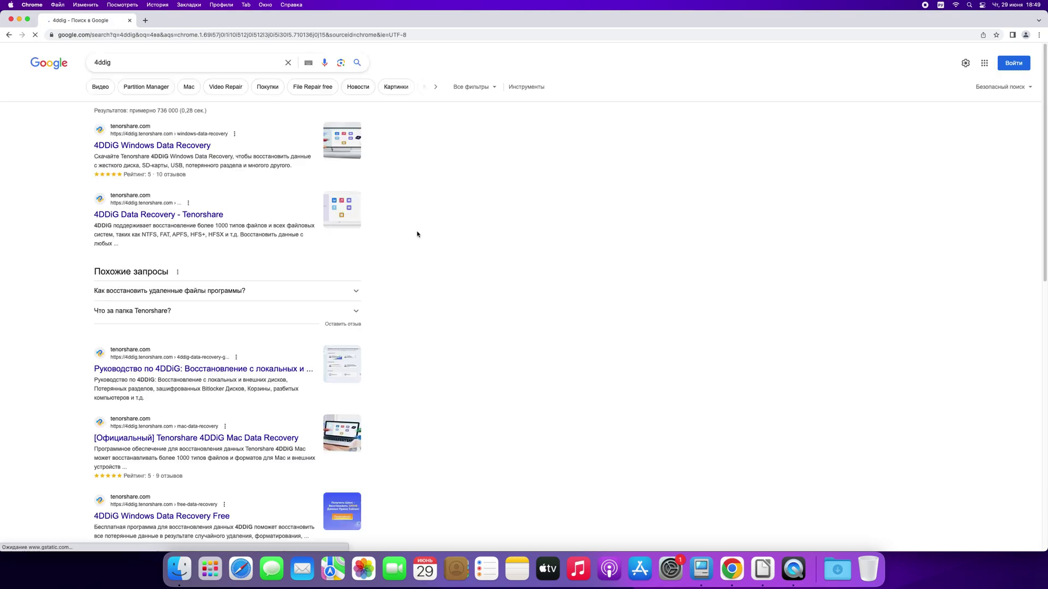
click(119, 215)
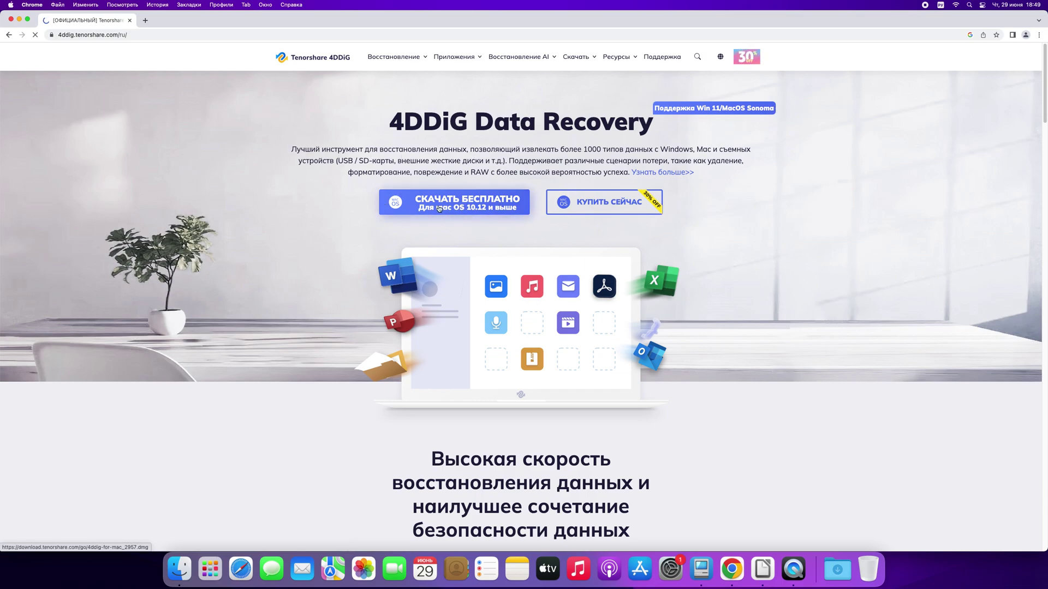
scroll(327, 256, down, 1)
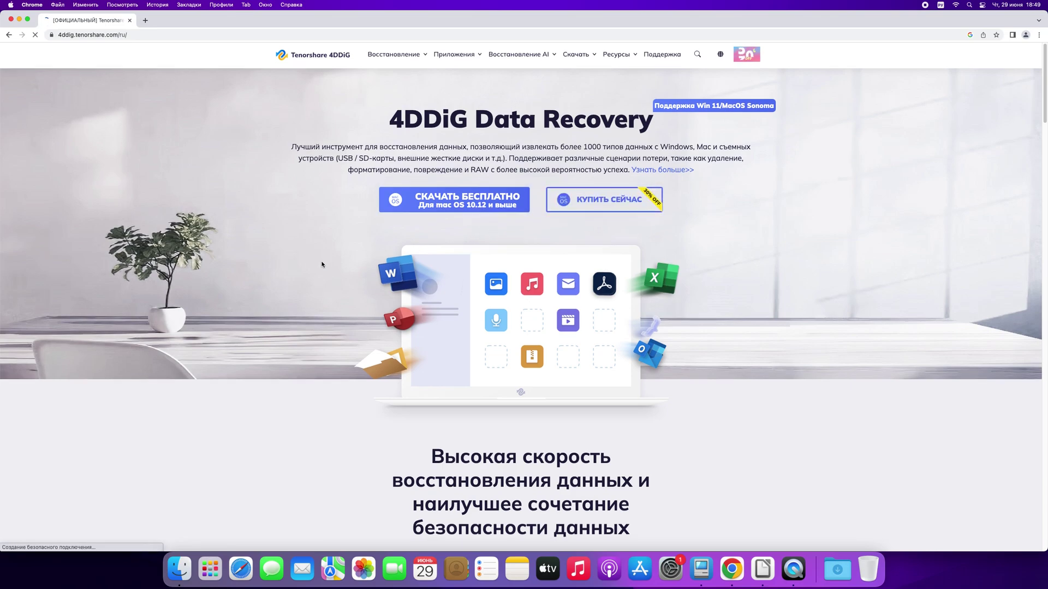
scroll(311, 276, down, 5)
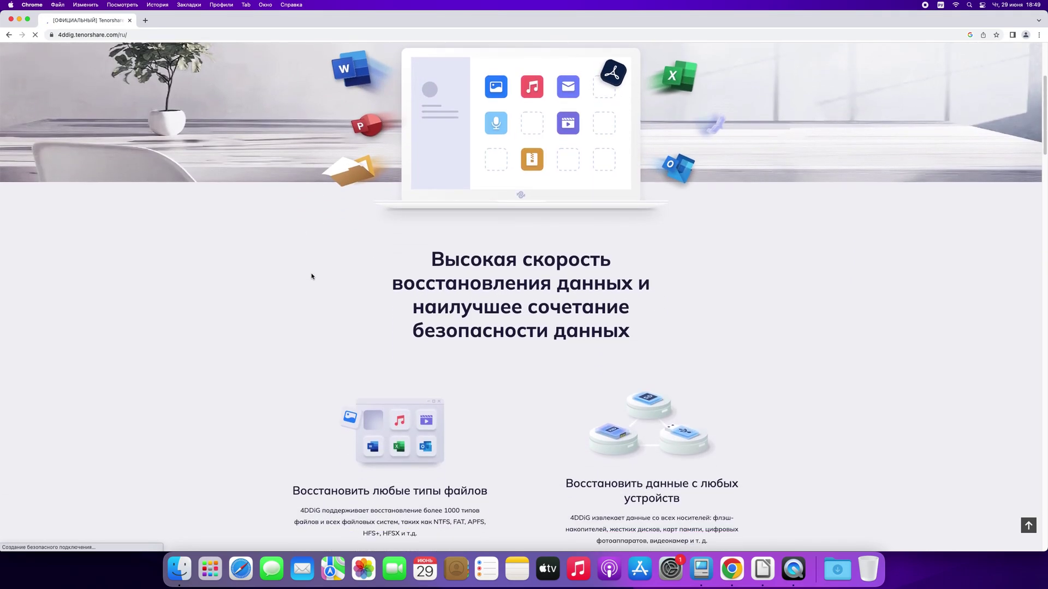
scroll(249, 289, down, 3)
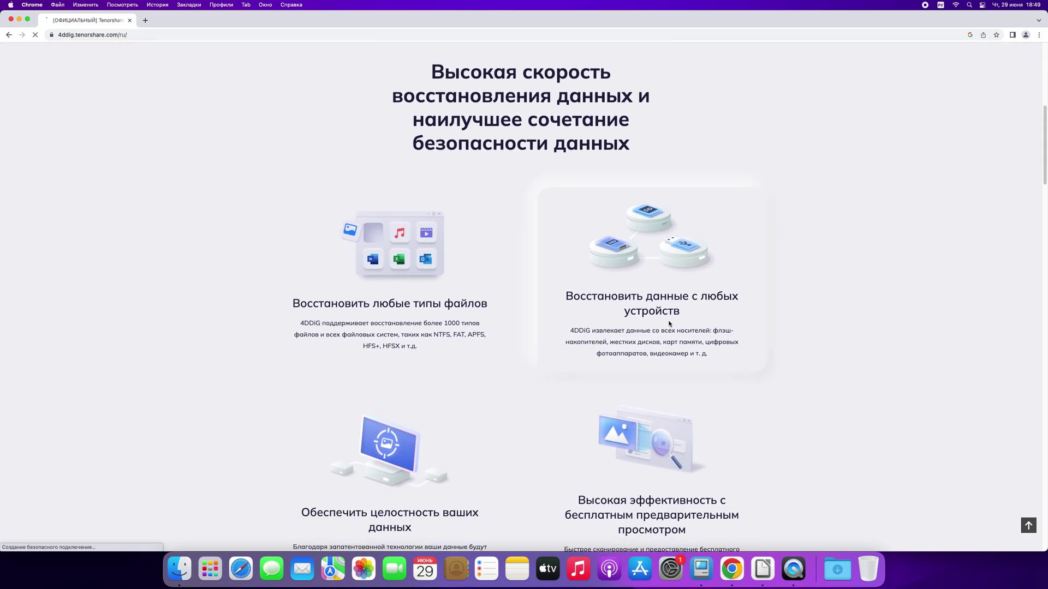
scroll(669, 324, down, 1)
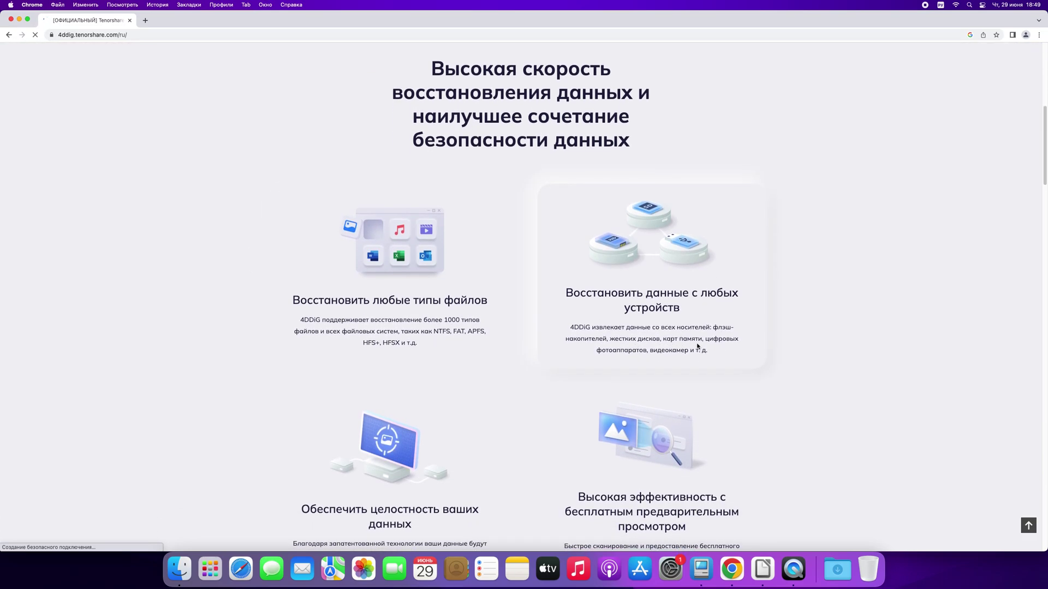
scroll(217, 404, down, 5)
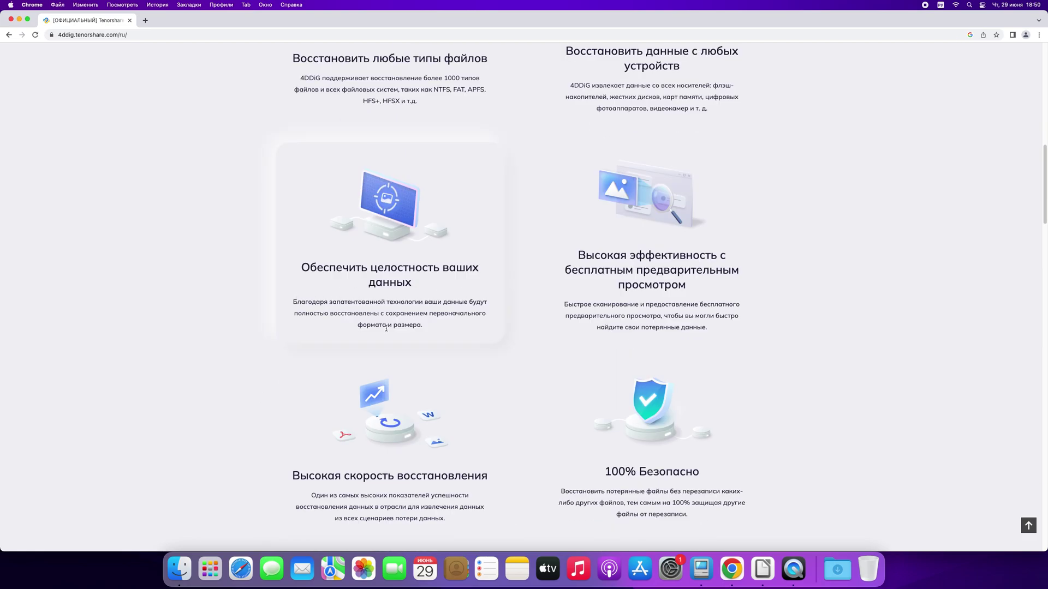
scroll(566, 318, down, 5)
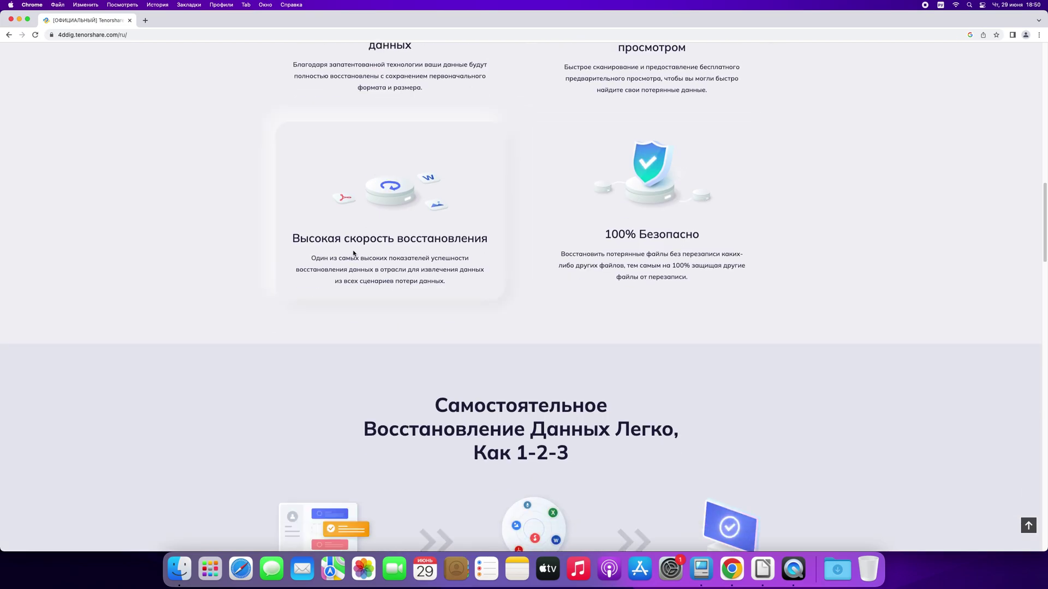
scroll(355, 229, down, 5)
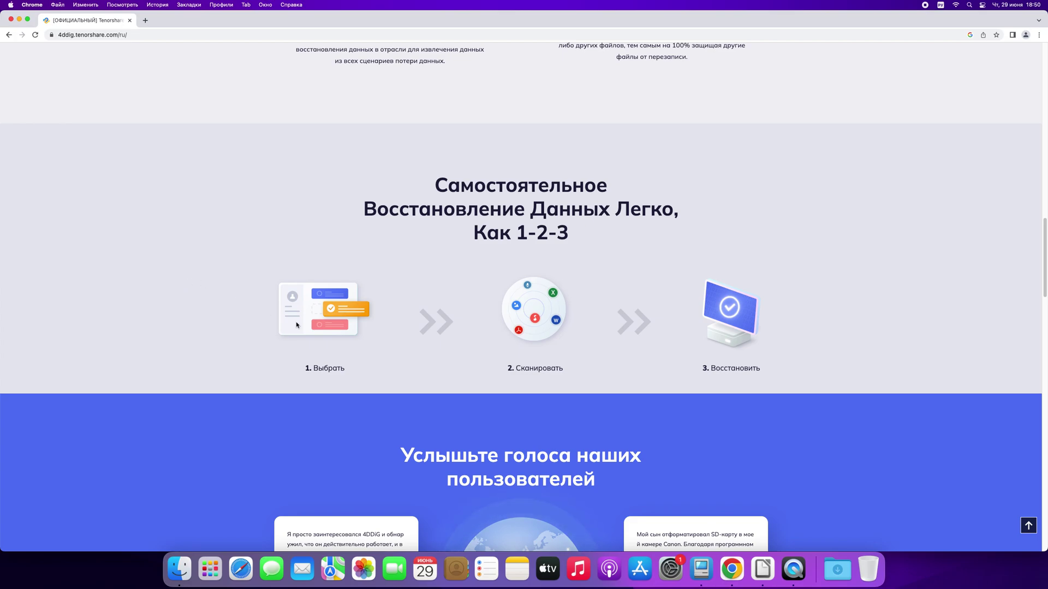
scroll(715, 322, down, 12)
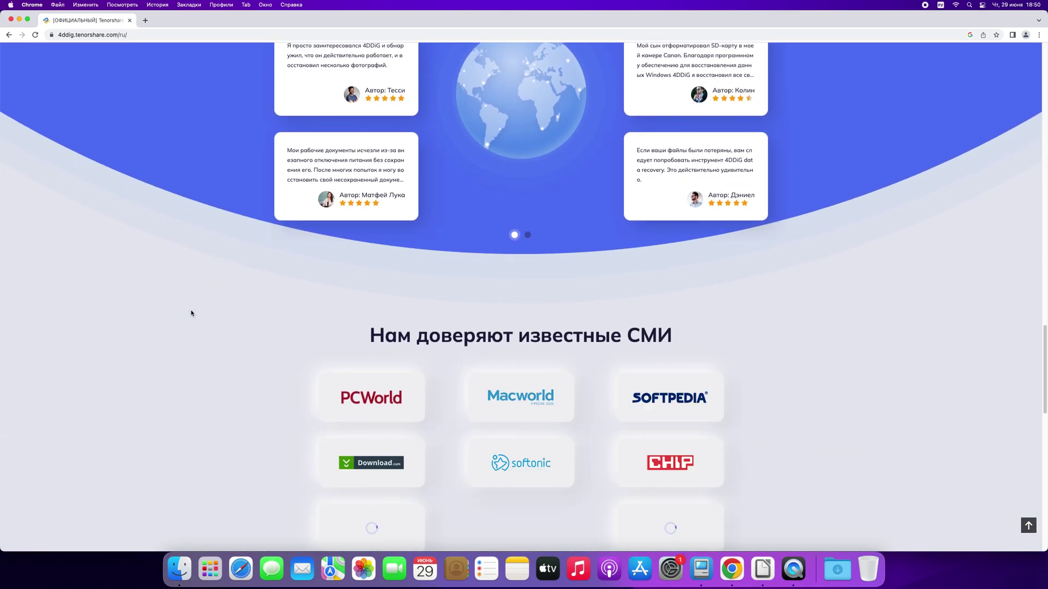
scroll(191, 313, down, 1)
scroll(195, 312, down, 10)
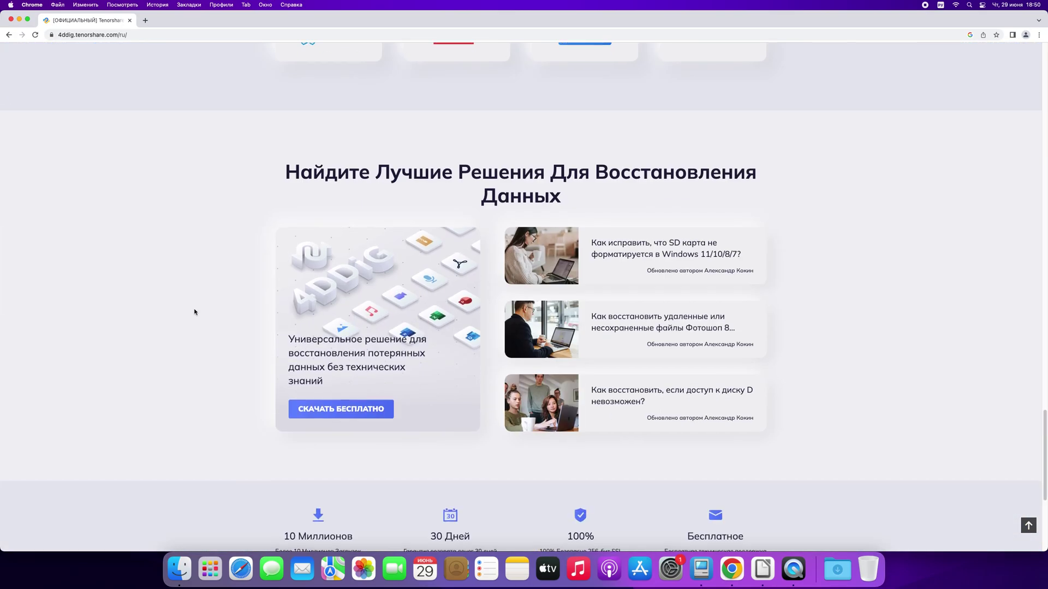
scroll(194, 311, up, 20)
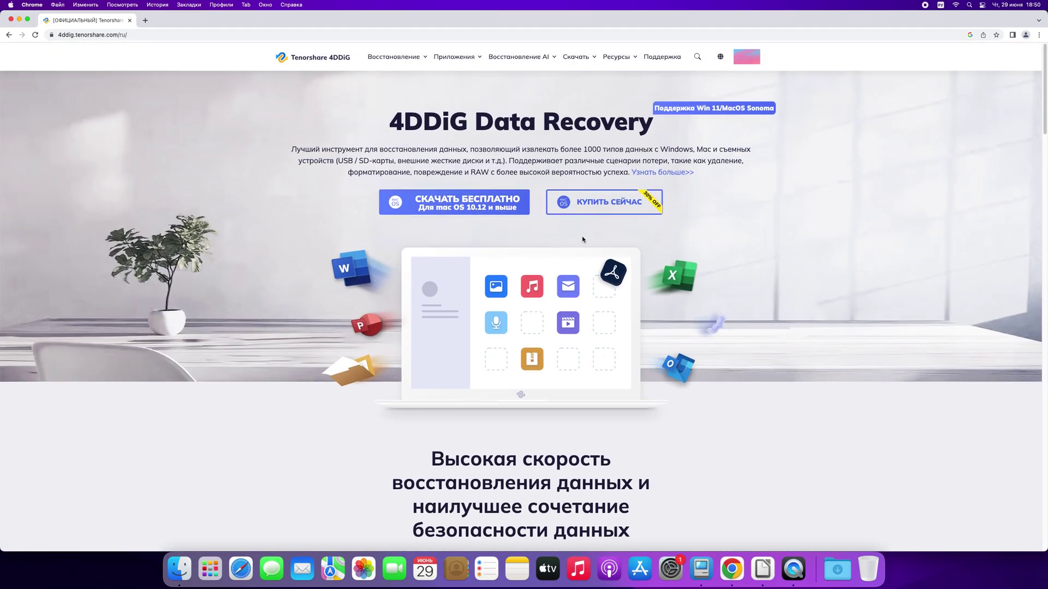
mouse_move(435, 61)
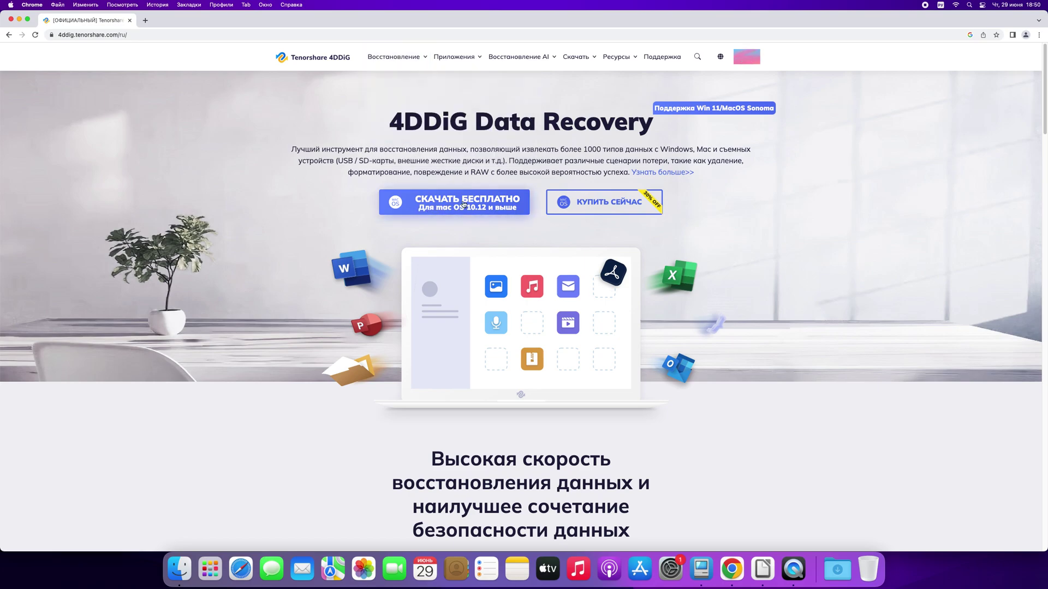
Open the 4DDiG Mac purchase page and compare the business plan with personal licence prices.
click(613, 201)
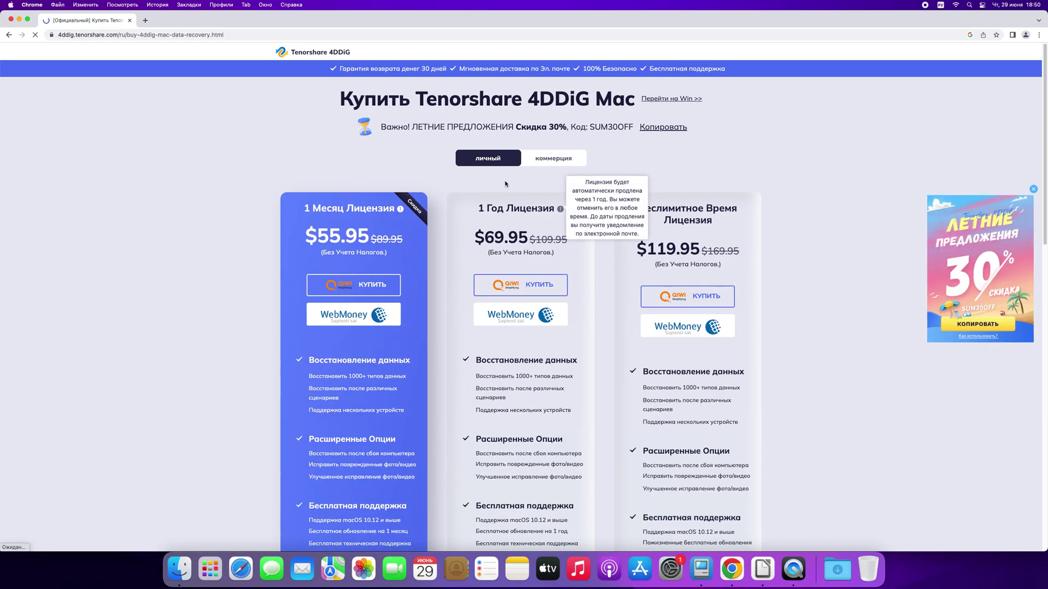
click(548, 159)
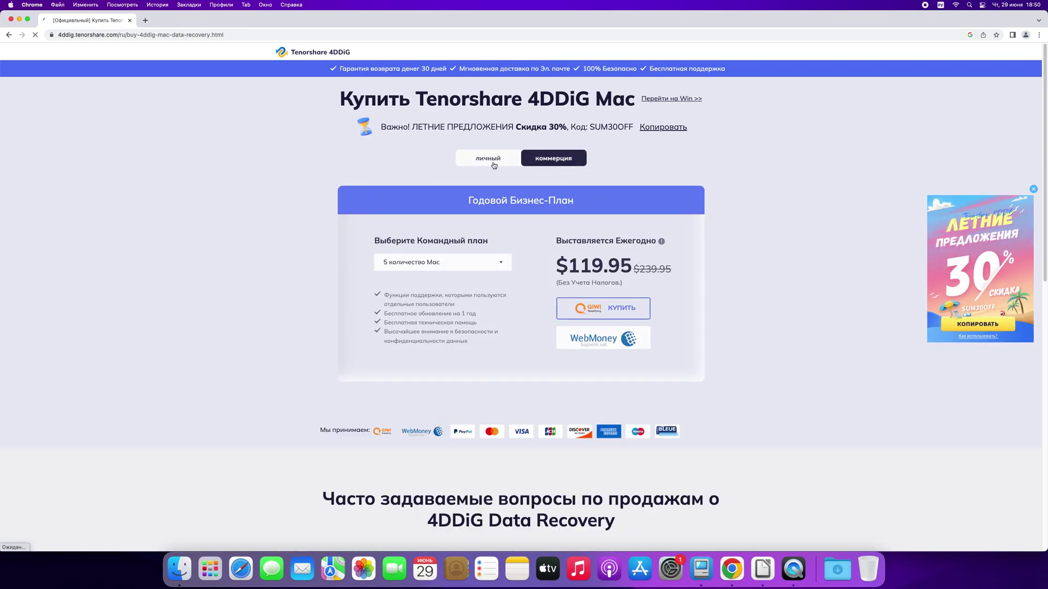
click(493, 164)
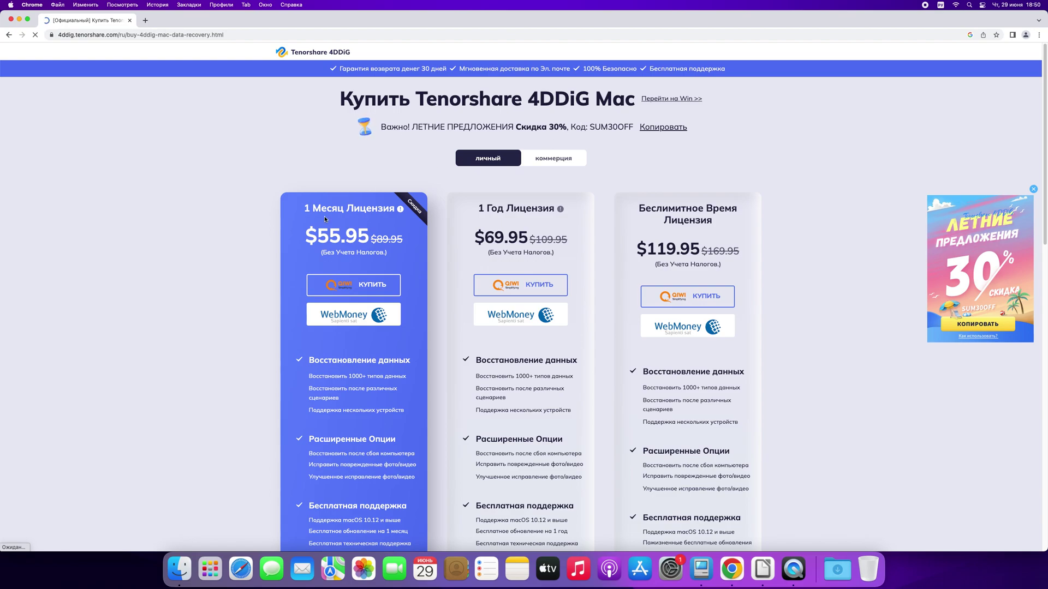
Scroll to the FAQ and read then collapse the Вопрос 1 and payment-methods answers.
scroll(224, 262, down, 2)
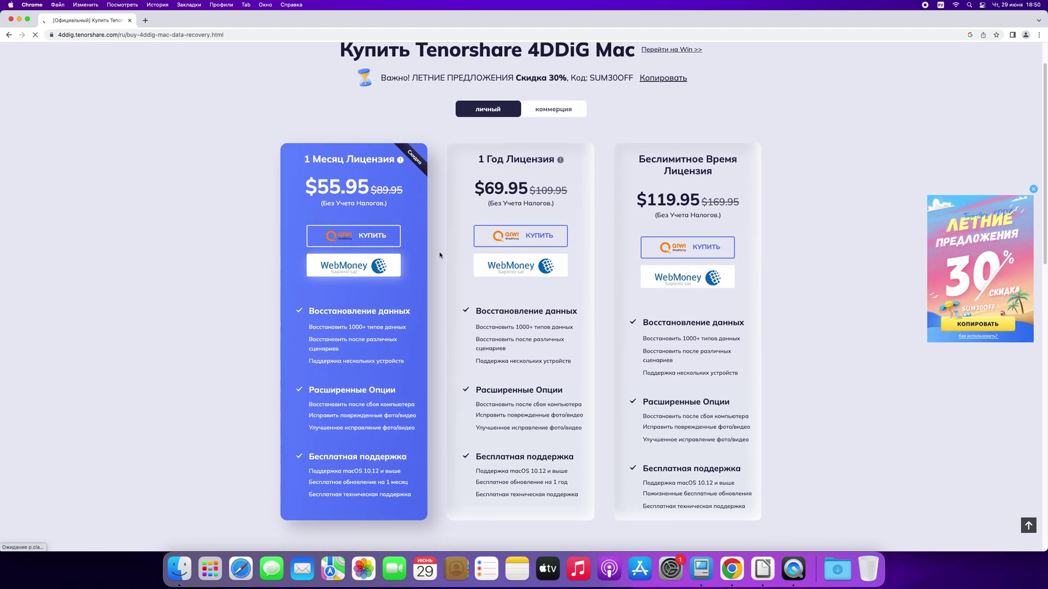
scroll(627, 293, down, 1)
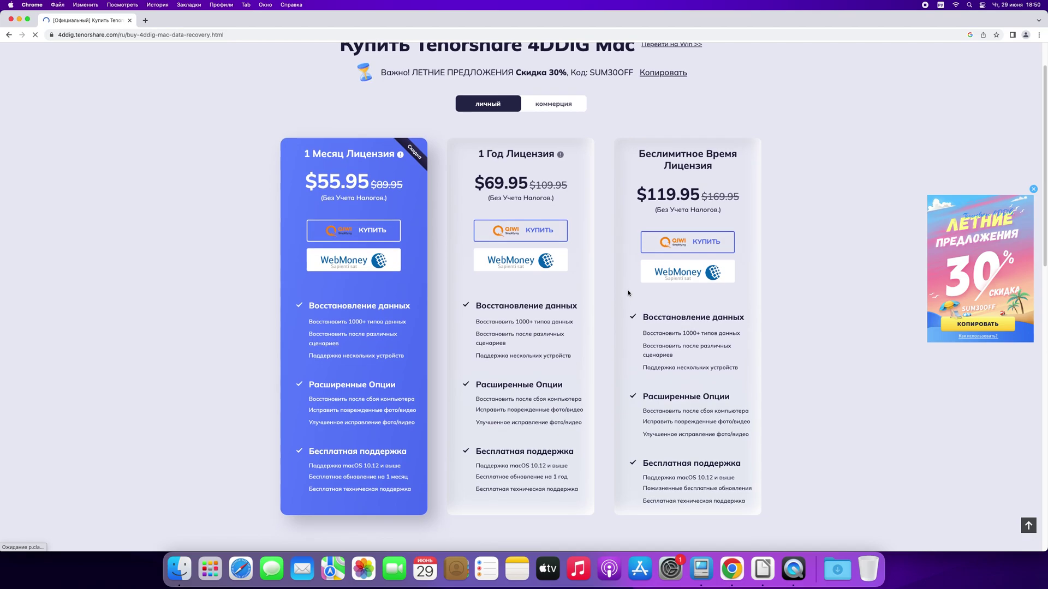
scroll(627, 293, down, 6)
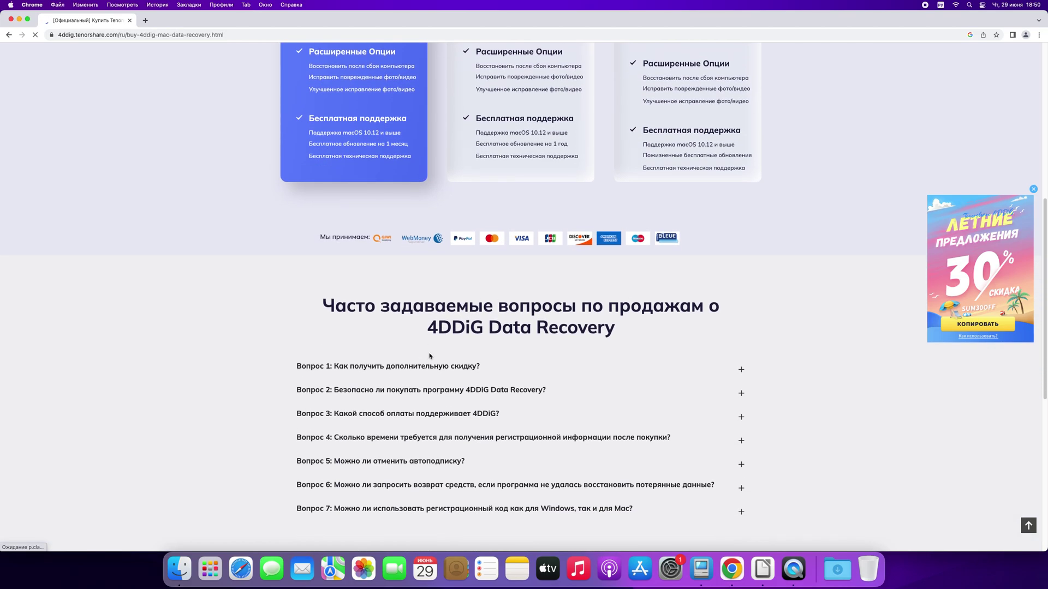
click(404, 367)
click(405, 367)
scroll(406, 382, down, 1)
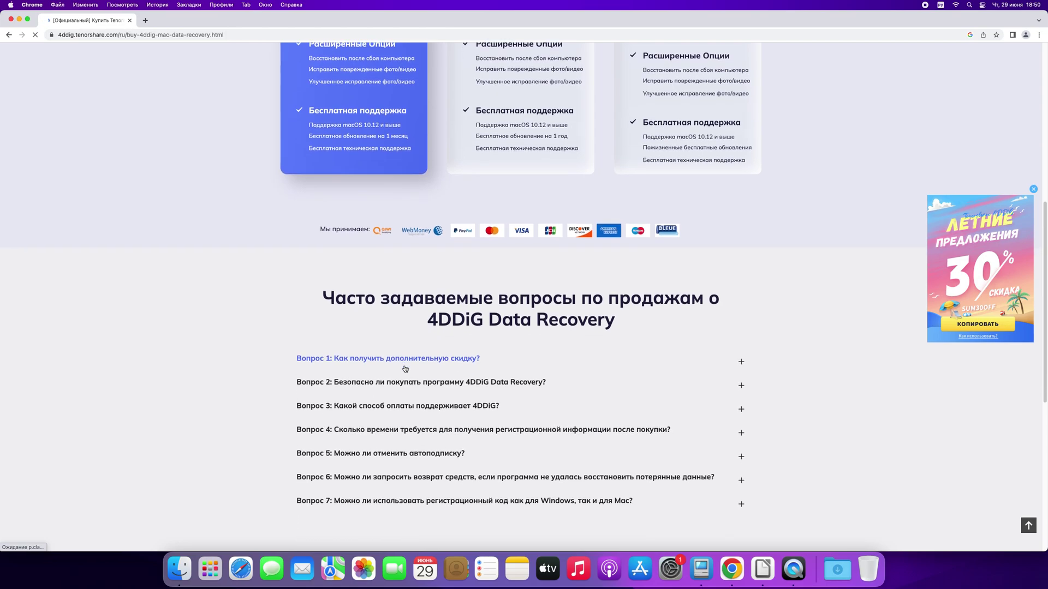
click(410, 405)
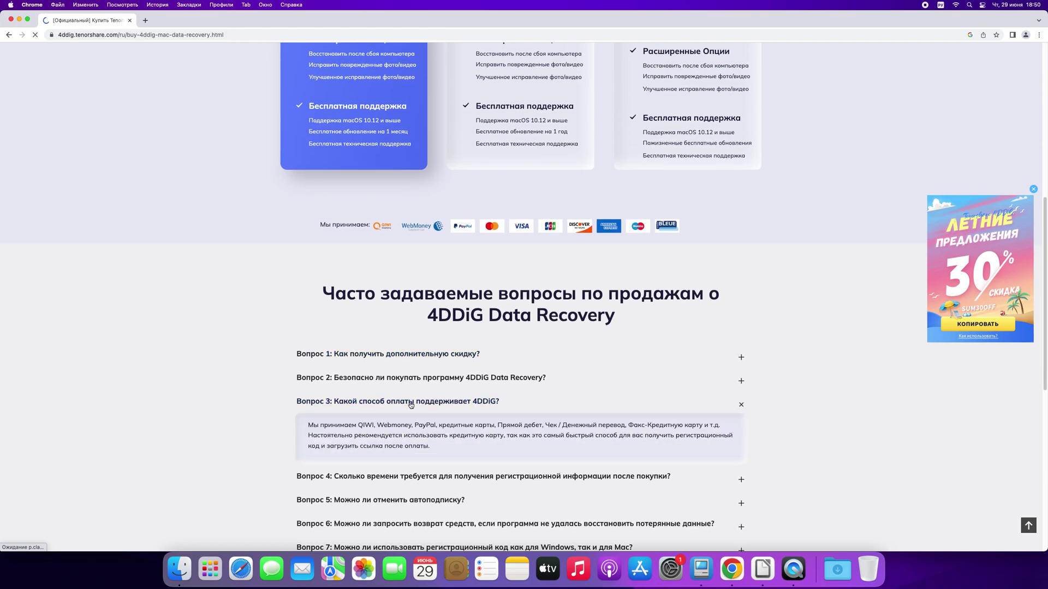
click(463, 404)
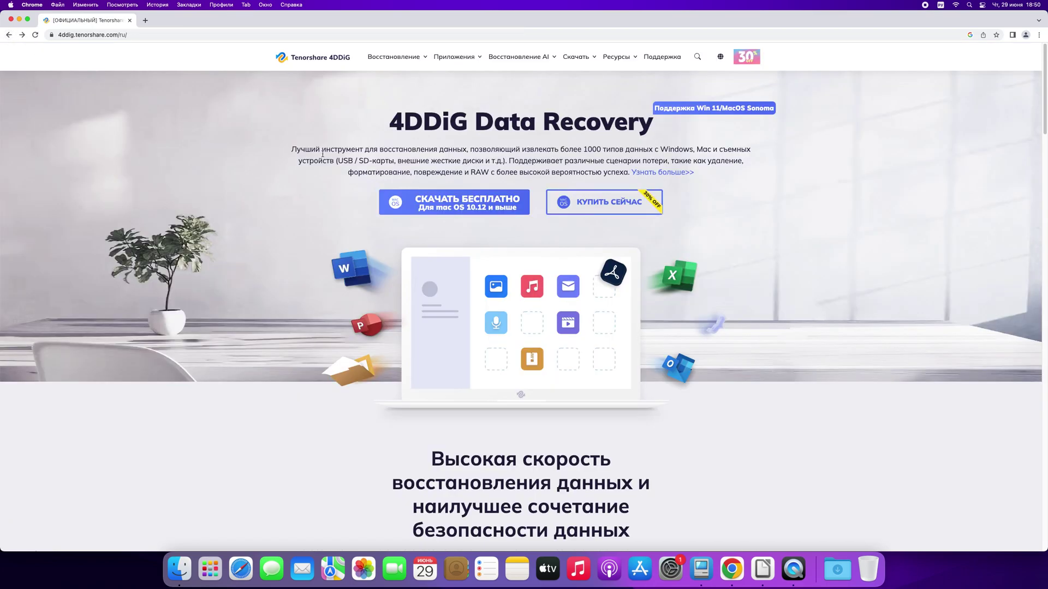
Download the free 4DDiG for Mac .dmg and open the finished disk image.
click(460, 208)
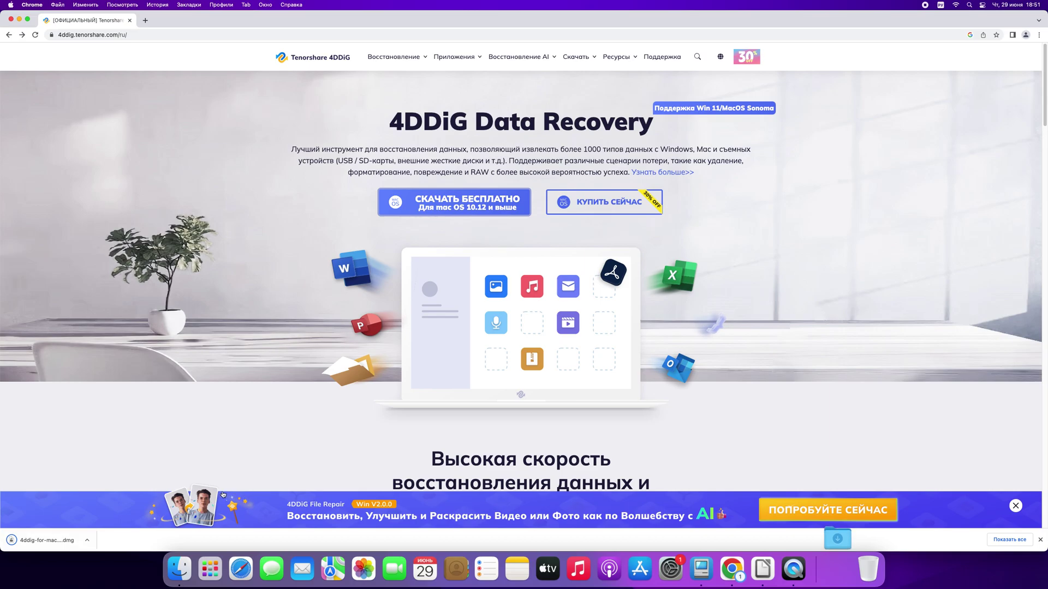
click(55, 542)
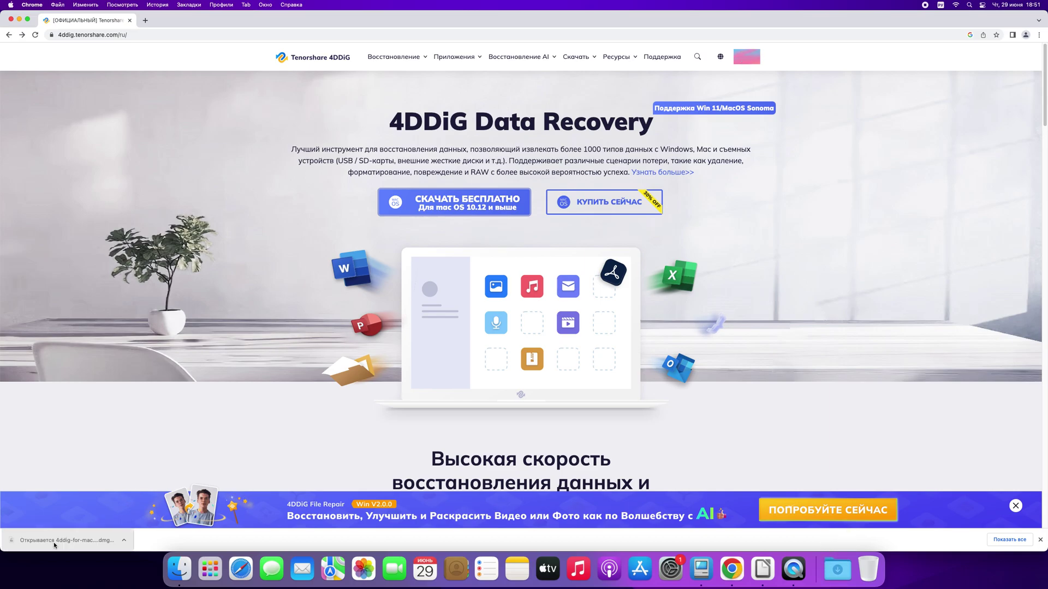
Copy Tenorshare 4DDiG into the Applications folder and close the installer window.
click(20, 20)
drag(140, 155, 305, 158)
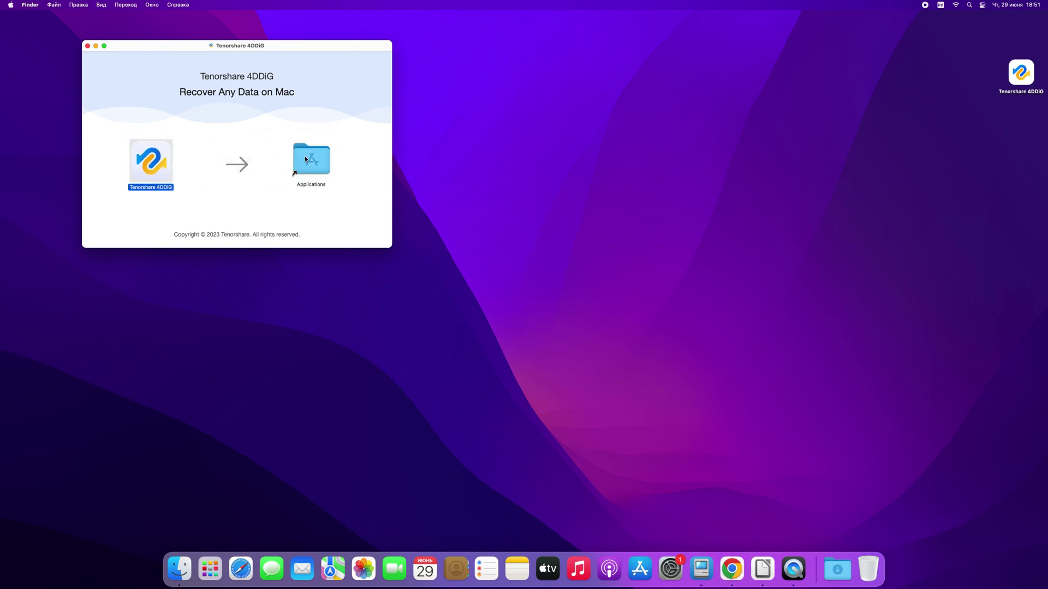
drag(311, 46, 605, 206)
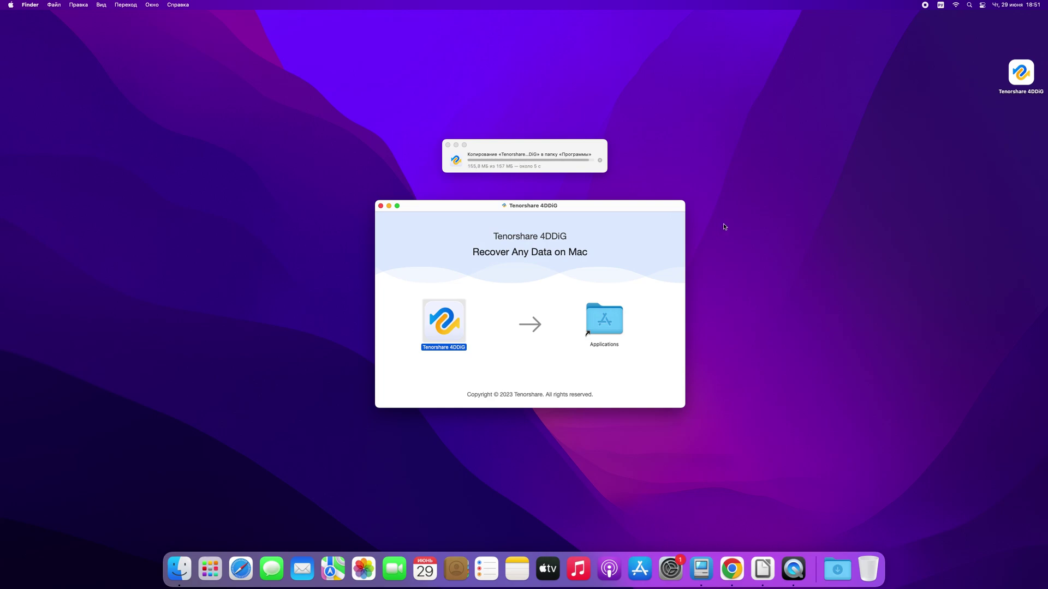
click(380, 206)
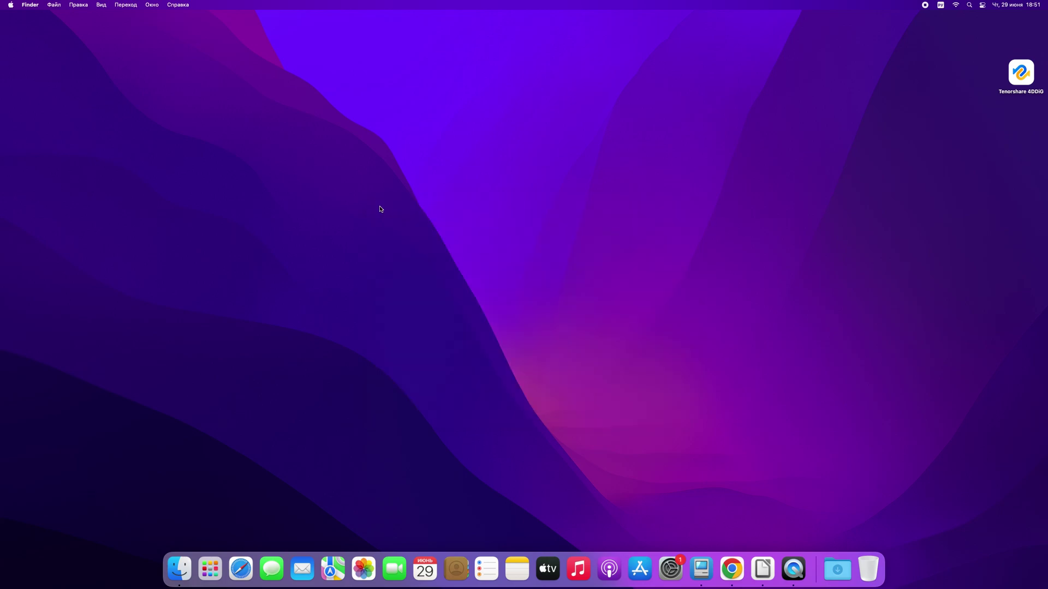
Launch Tenorshare 4DDiG from Launchpad, confirming the downloaded app may open.
click(209, 565)
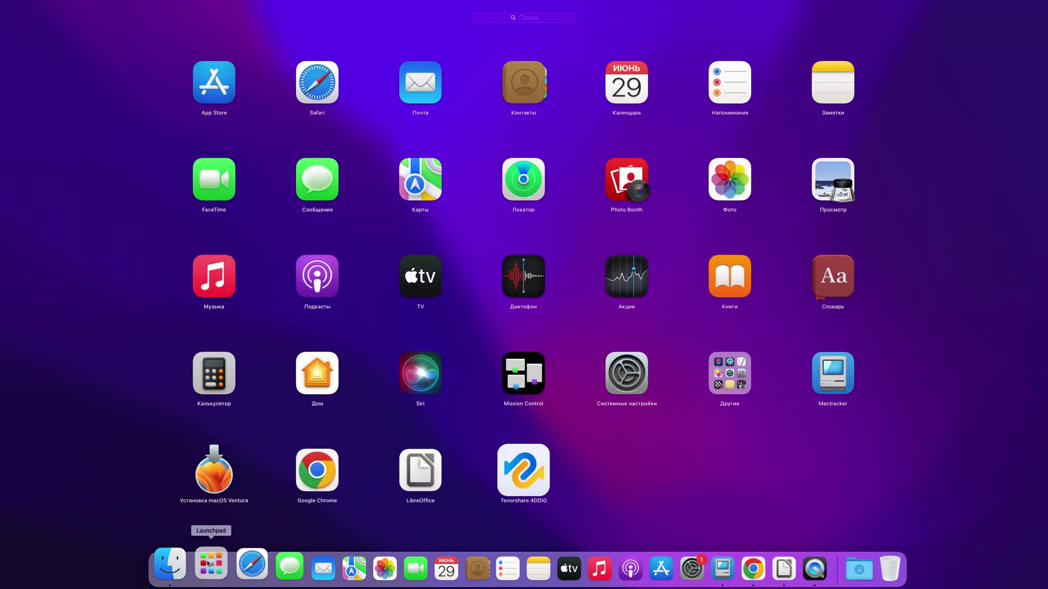
click(518, 480)
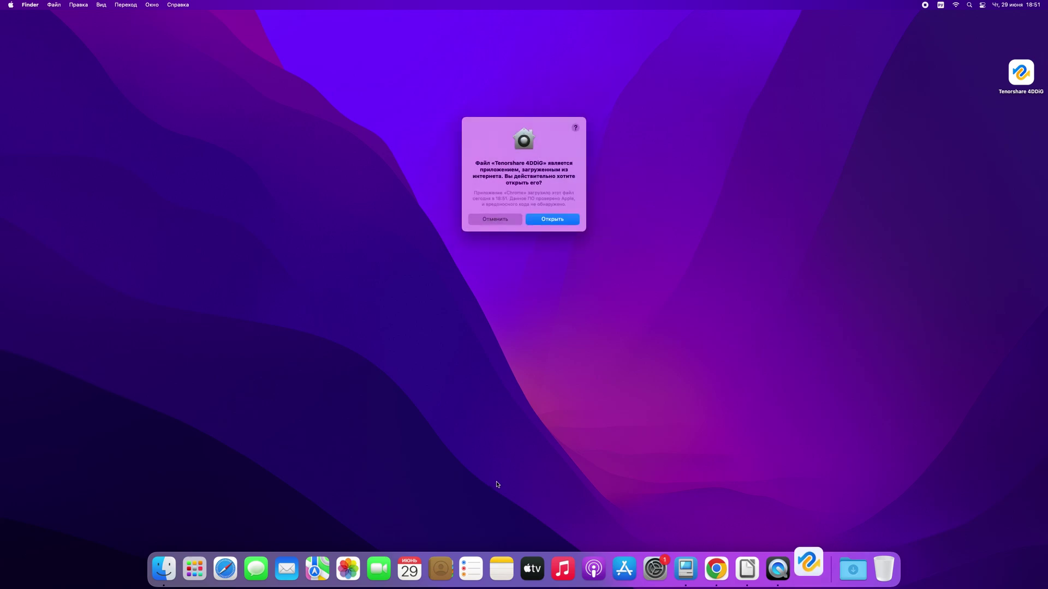
click(556, 218)
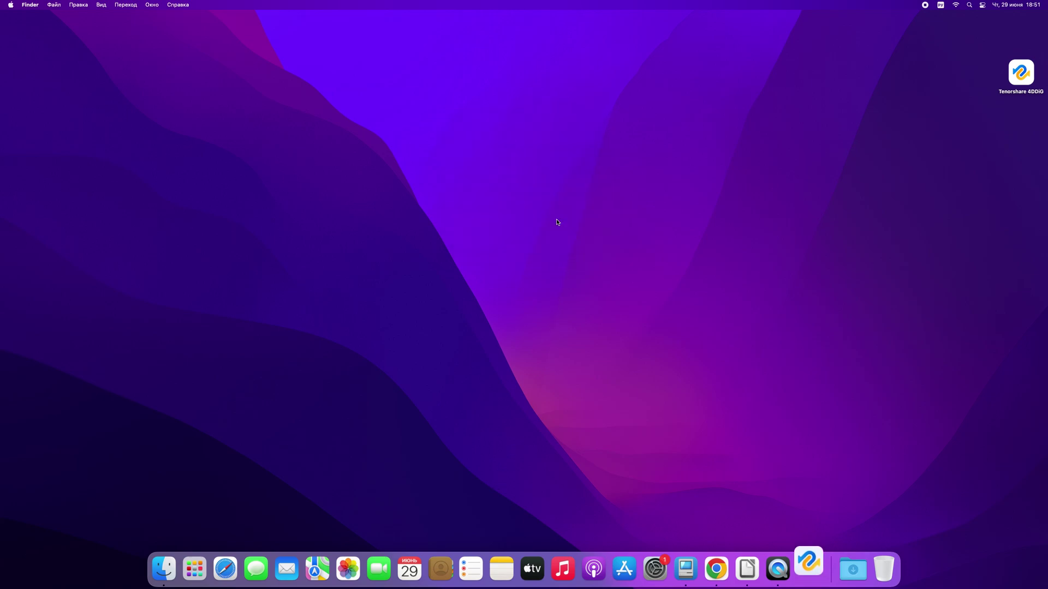
Enter the administrator password, then dismiss the cookie notice and default-browser banner.
text(•)
key(Return)
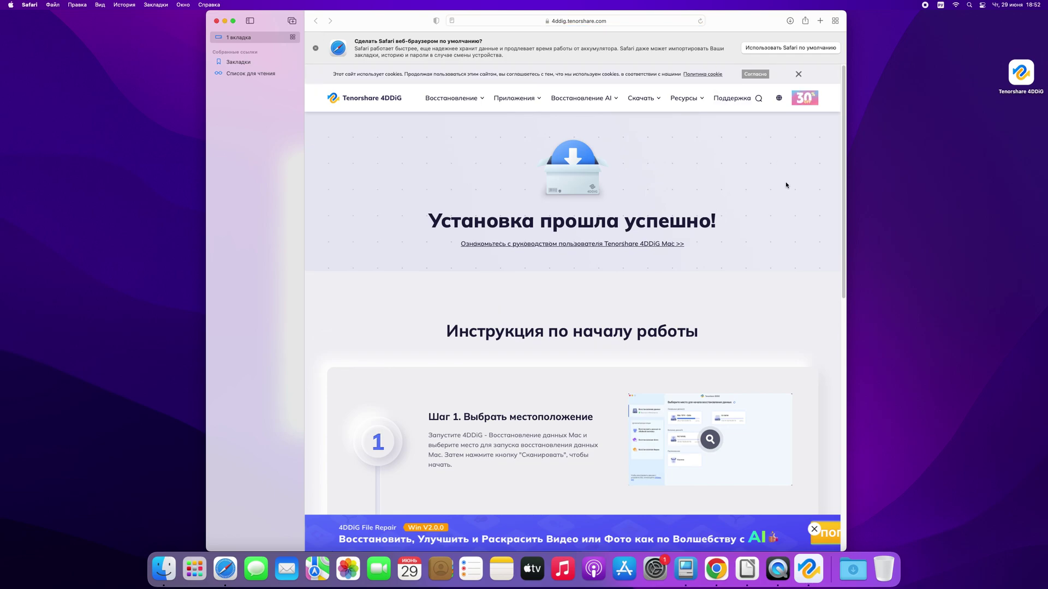
click(798, 74)
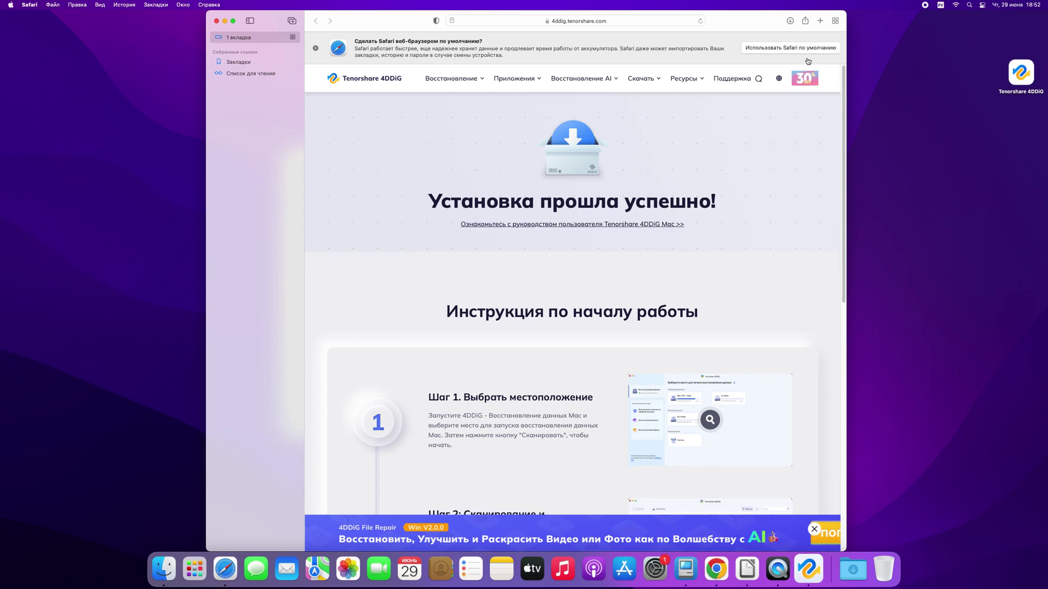
click(315, 48)
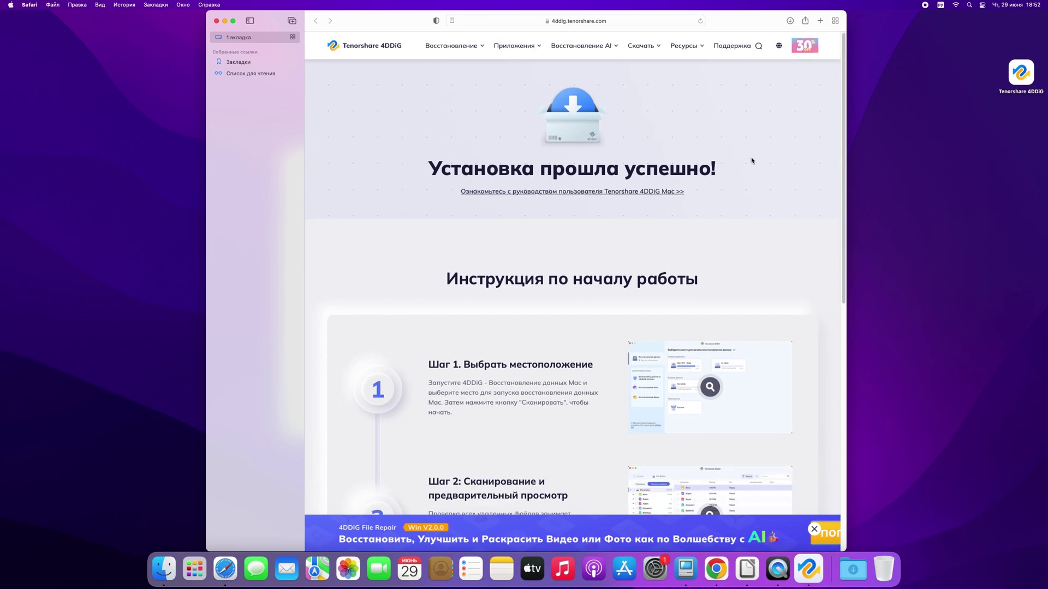
Read the installation-success page's getting-started steps in full screen, then close Safari.
scroll(600, 287, down, 3)
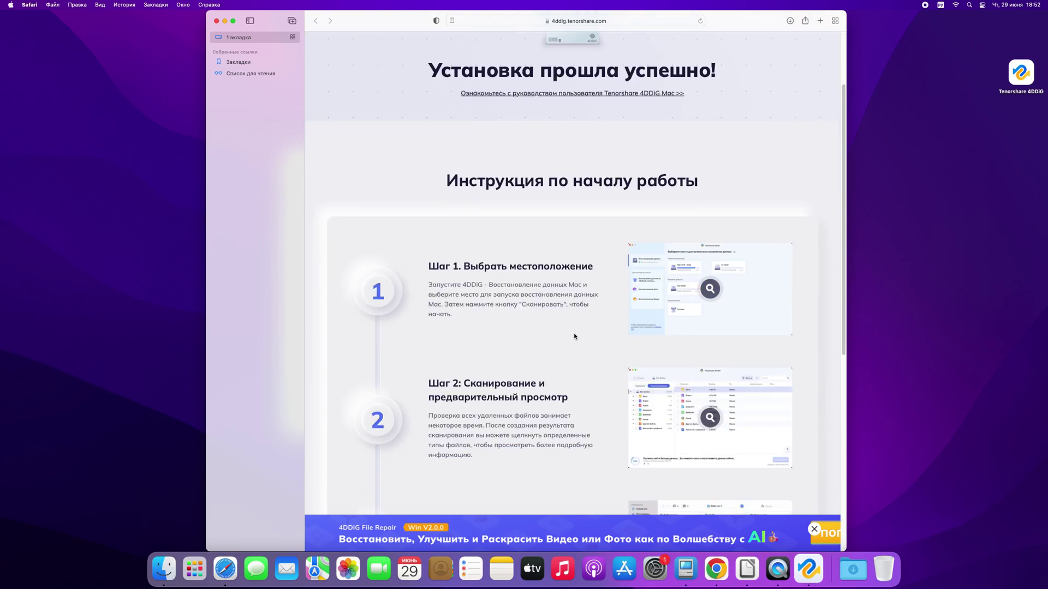
key(ctrl+super+f)
scroll(885, 173, down, 5)
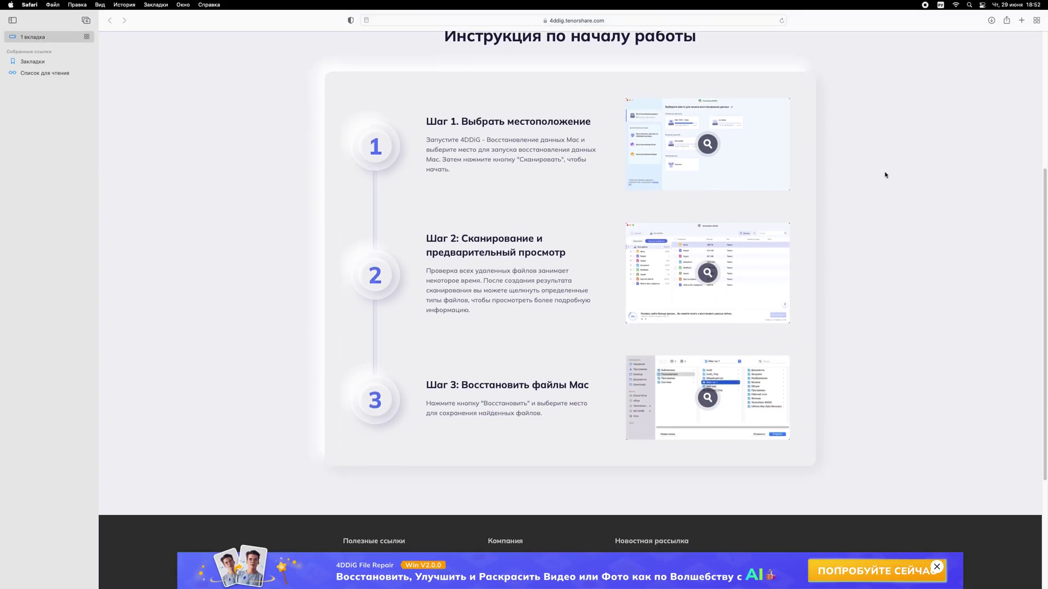
scroll(885, 173, down, 1)
scroll(557, 147, up, 5)
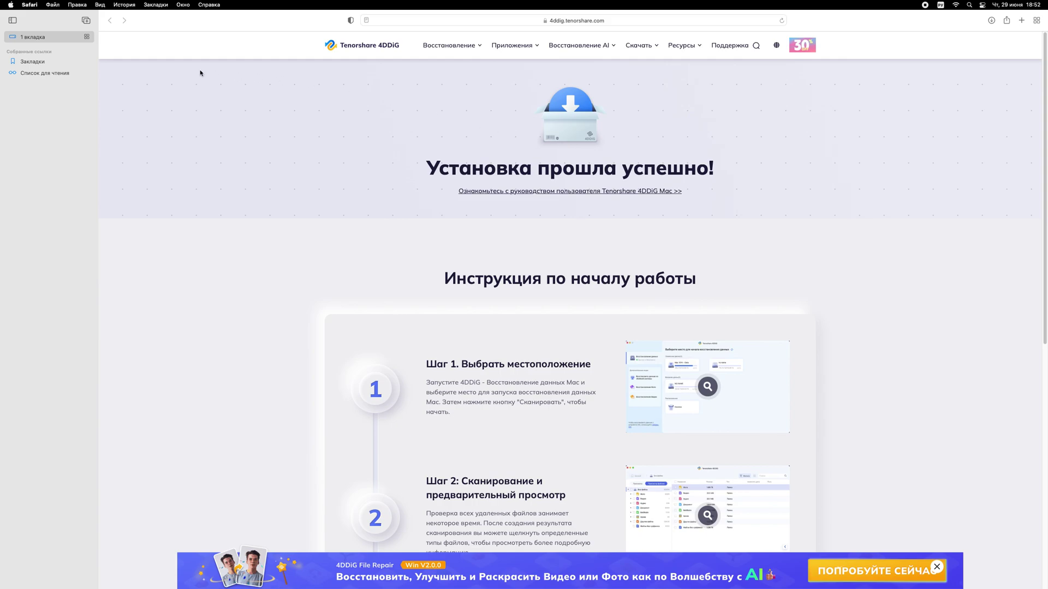
click(11, 21)
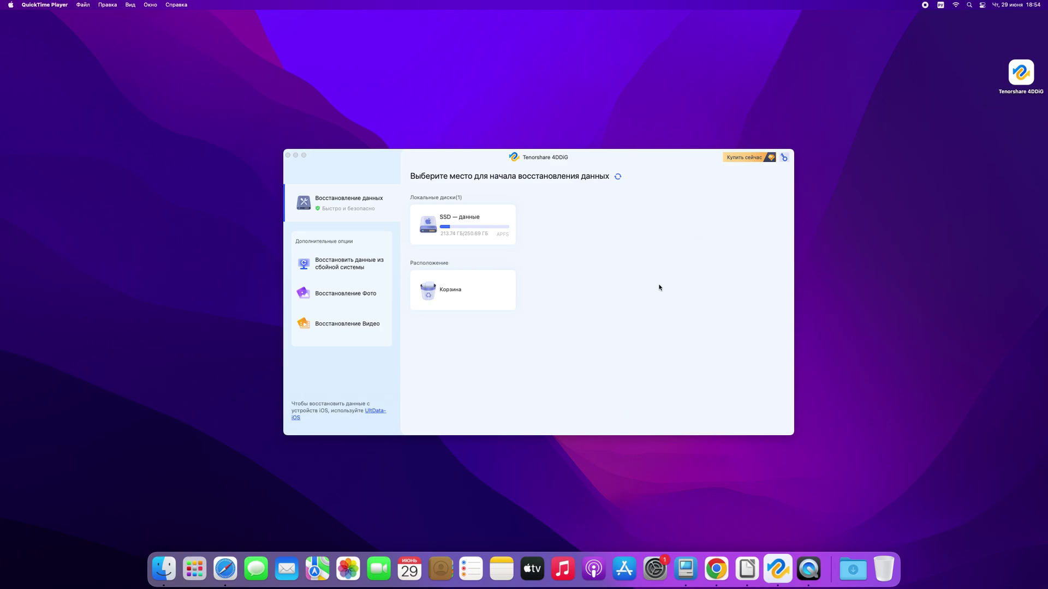
Open 4DDiG's registration form and follow its Купить сейчас link to the purchase page.
click(784, 158)
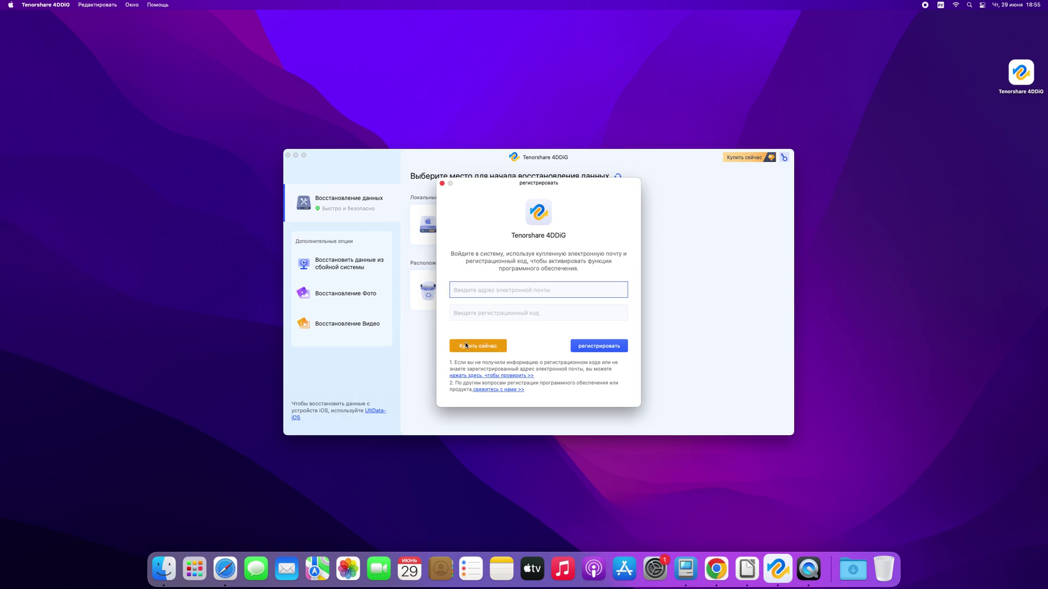
click(479, 347)
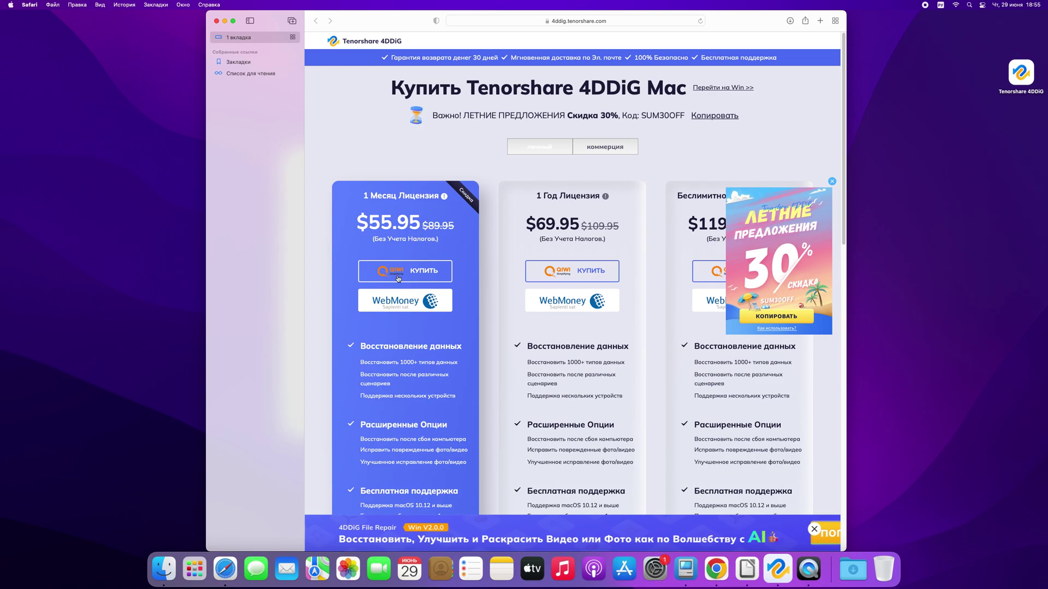
Look over the $55.95 monthly and $69.95 yearly Mac prices, then close Safari.
scroll(399, 278, down, 5)
scroll(397, 262, up, 2)
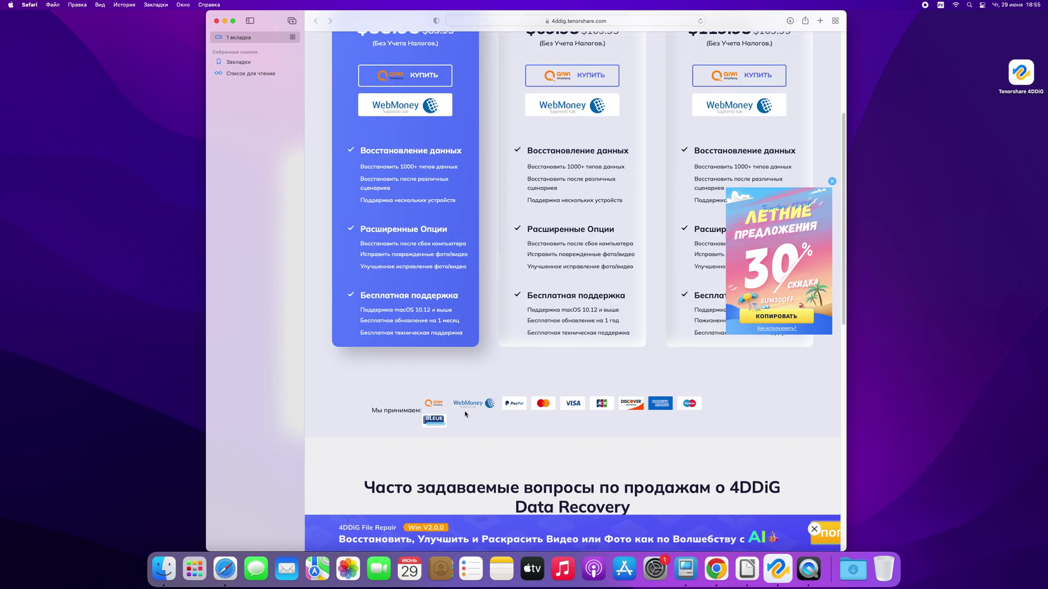
click(217, 21)
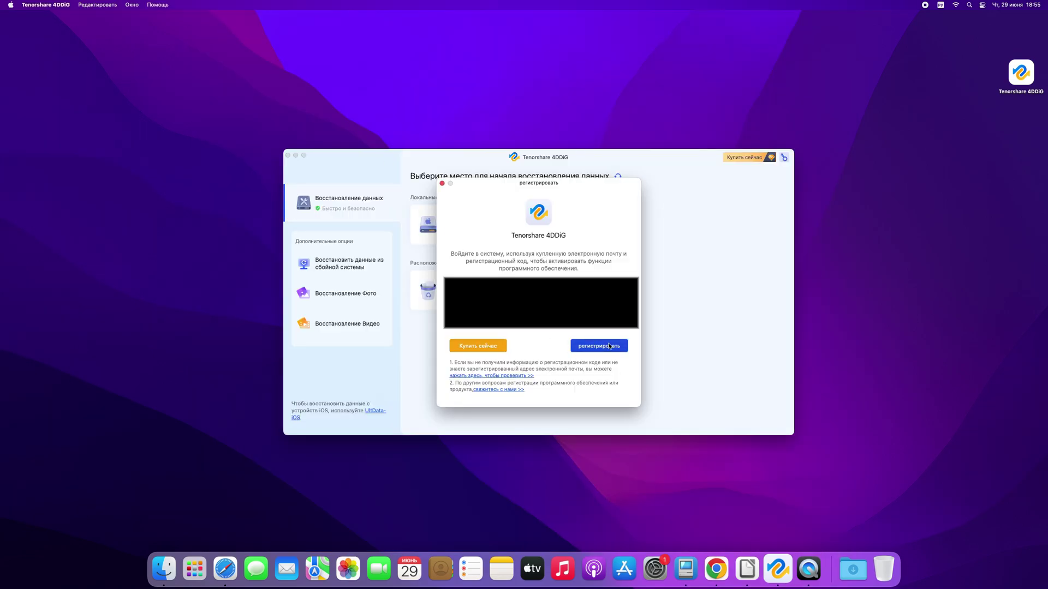
Register 4DDiG with the licence e-mail and code, then clear the success page's cookie notice.
click(608, 348)
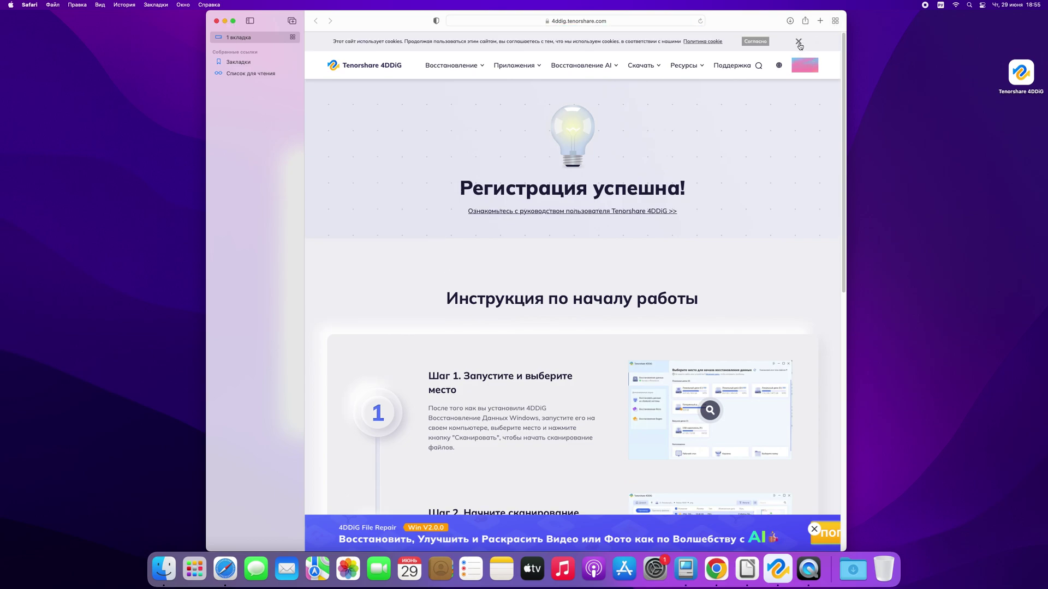
click(756, 40)
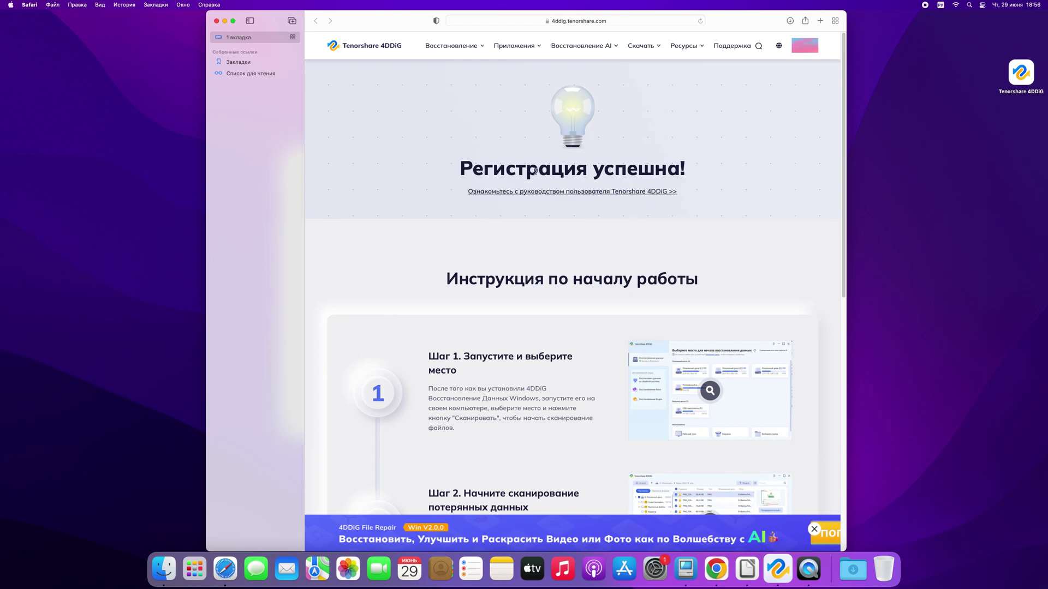
scroll(764, 196, down, 10)
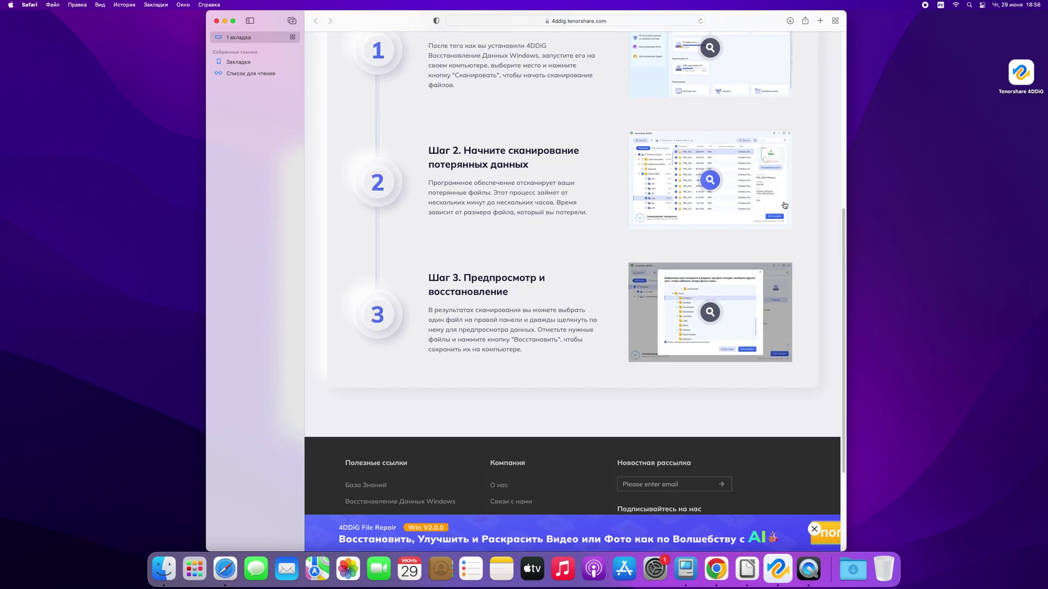
scroll(784, 204, up, 10)
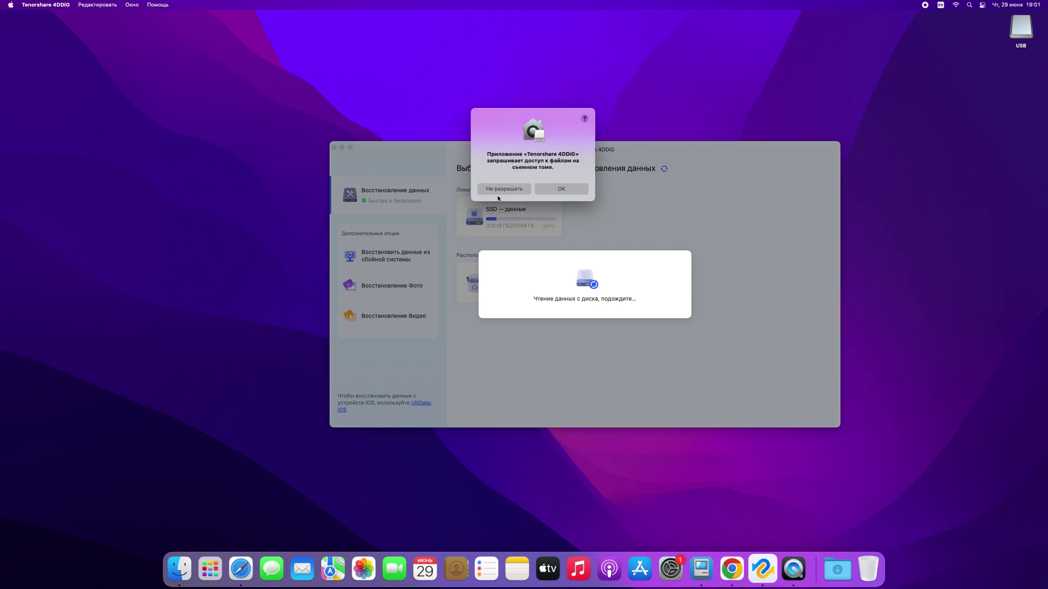
Grant 4DDiG removable-drive access and start an all-file-types scan of the USB drive.
click(548, 188)
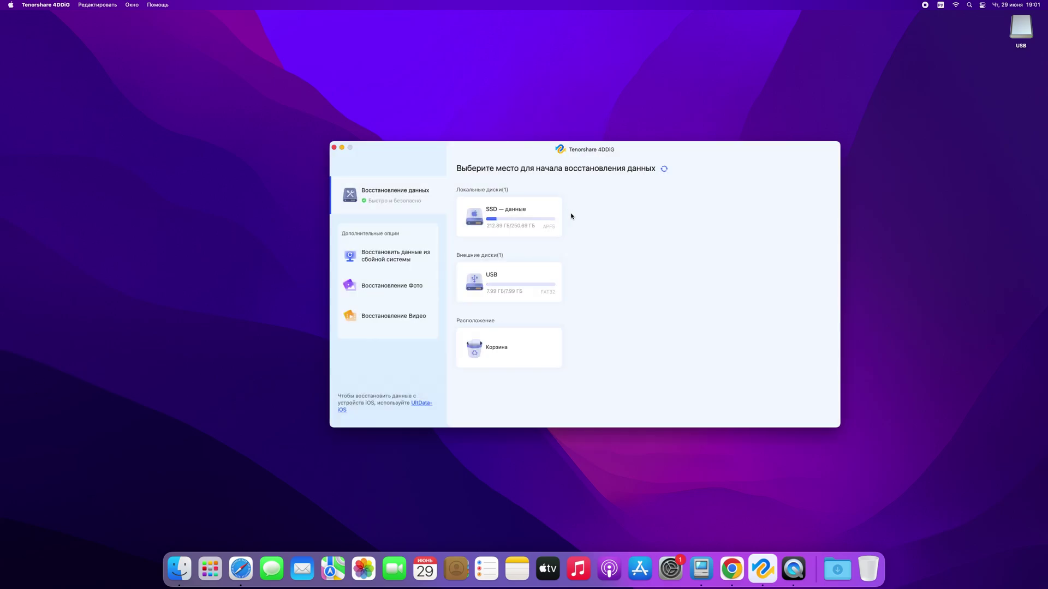
mouse_move(507, 296)
click(544, 297)
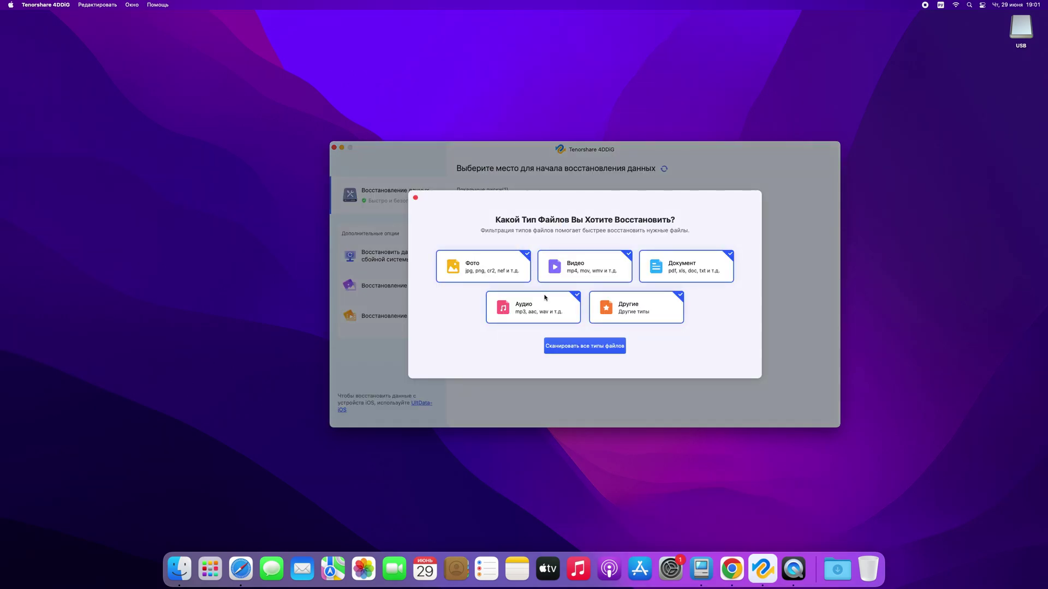
click(570, 345)
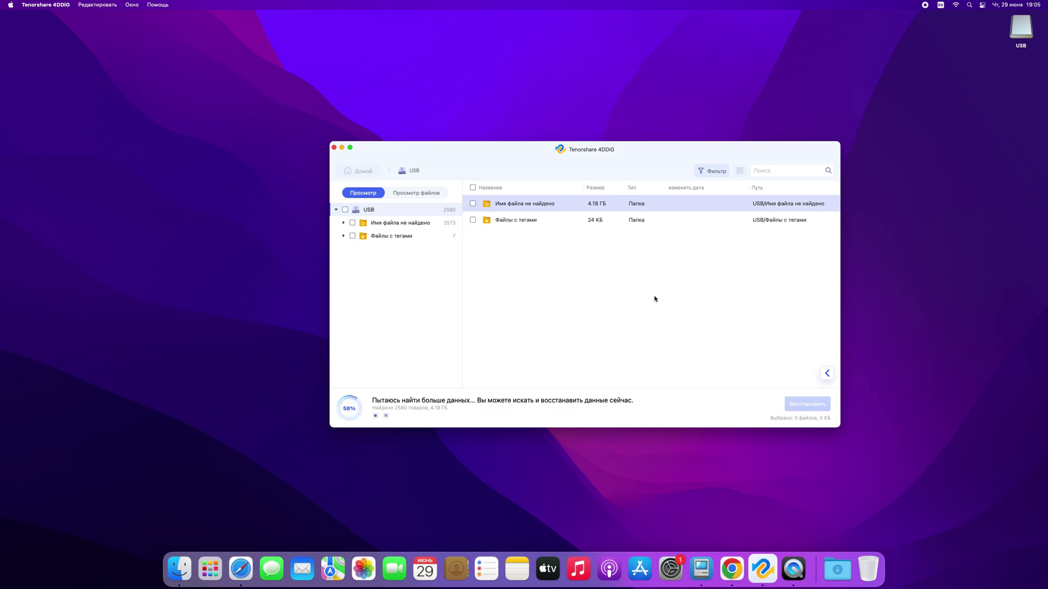
Open the USB drive from the desktop to view its contents.
click(1027, 34)
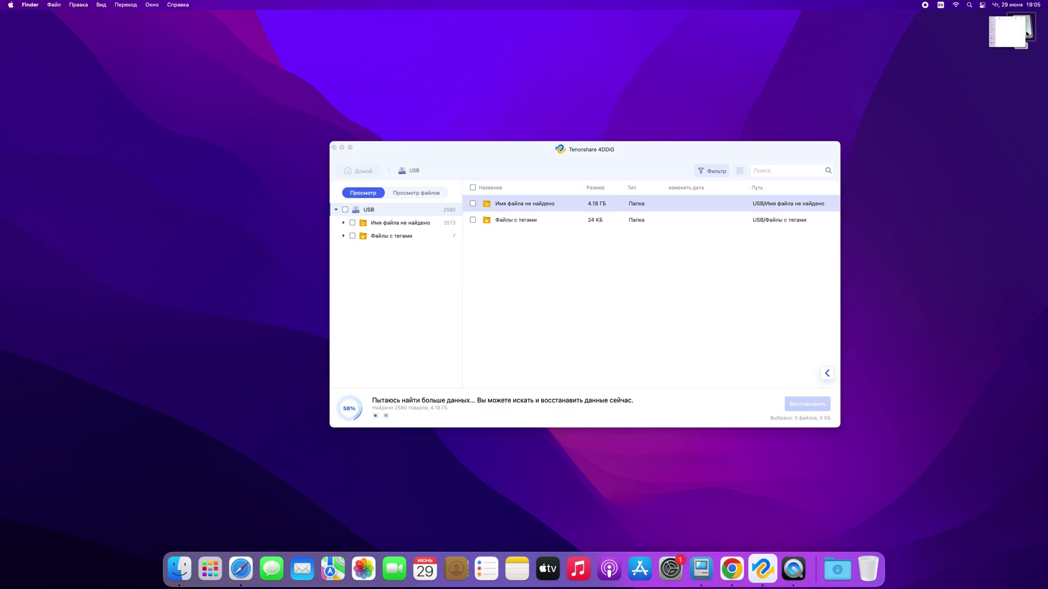
double_click(1027, 34)
drag(480, 194, 682, 269)
Check the USB drive's 7,99 ГБ capacity in its Info window, then close it and move the drive window aside.
right_click(679, 268)
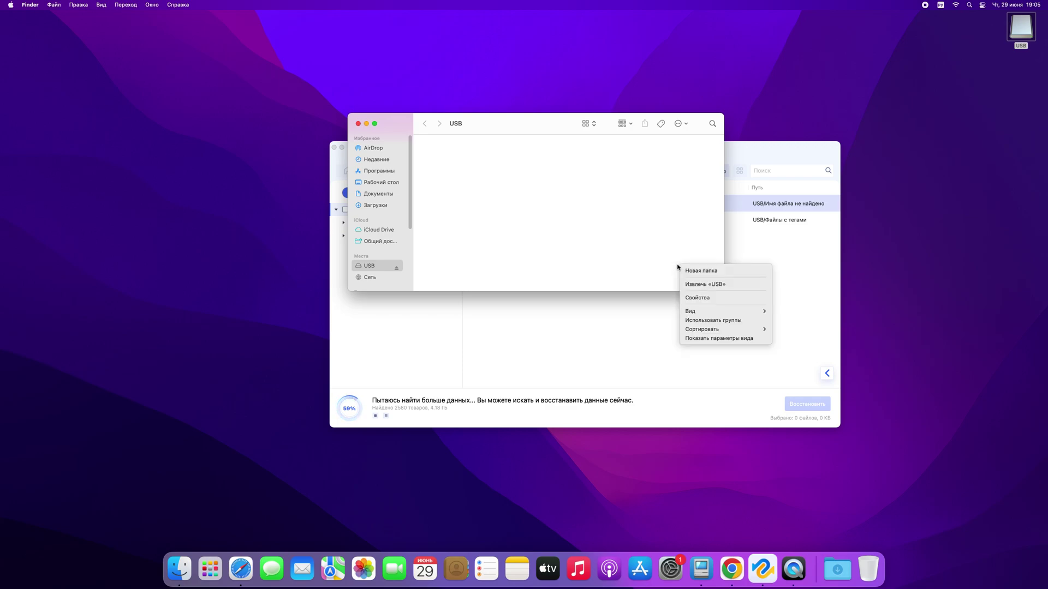
click(694, 298)
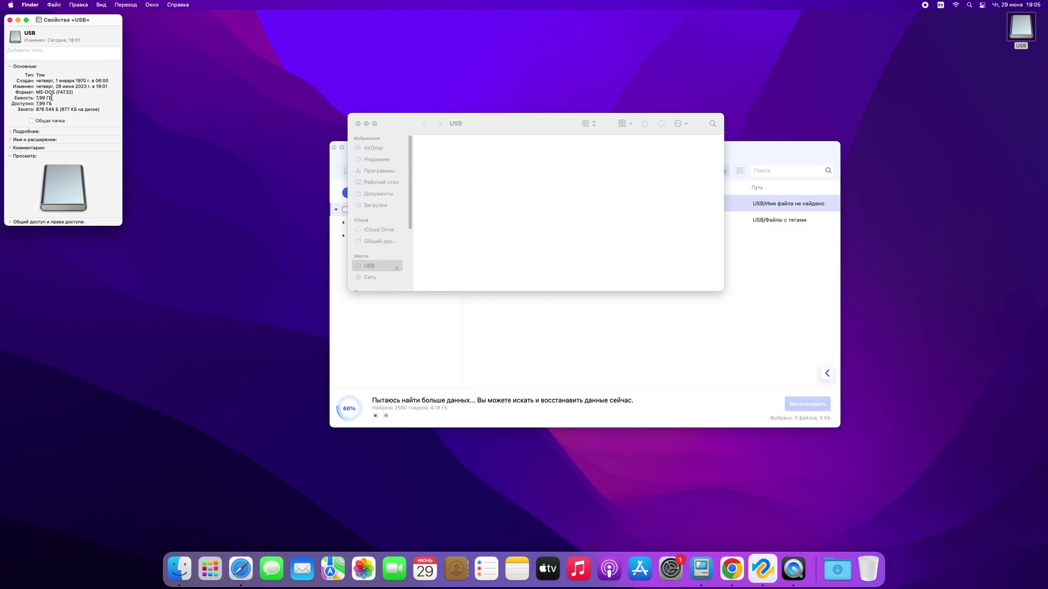
drag(38, 97, 53, 105)
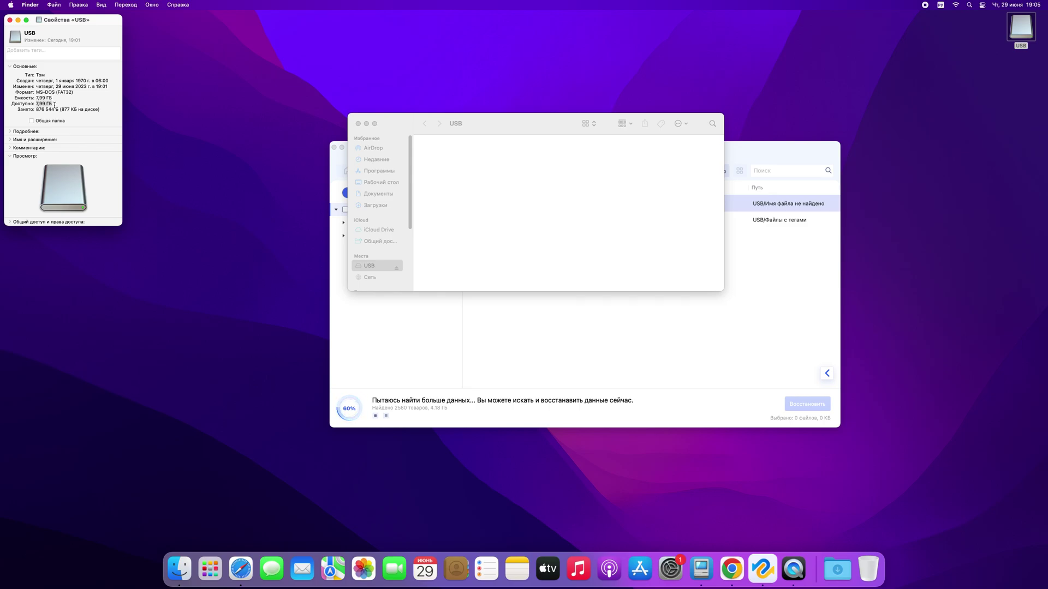
click(10, 21)
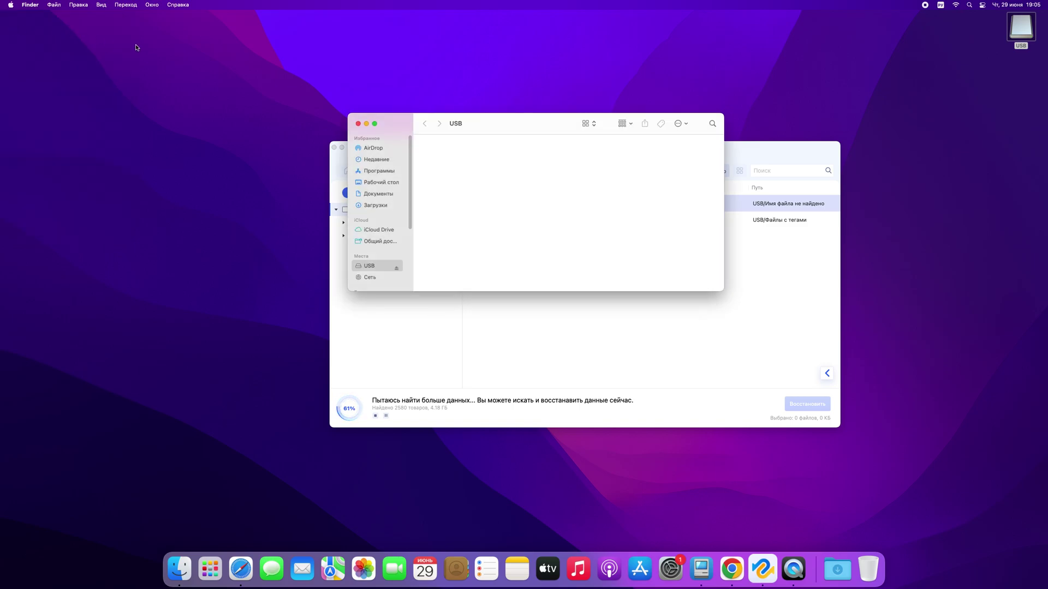
drag(528, 124, 614, 126)
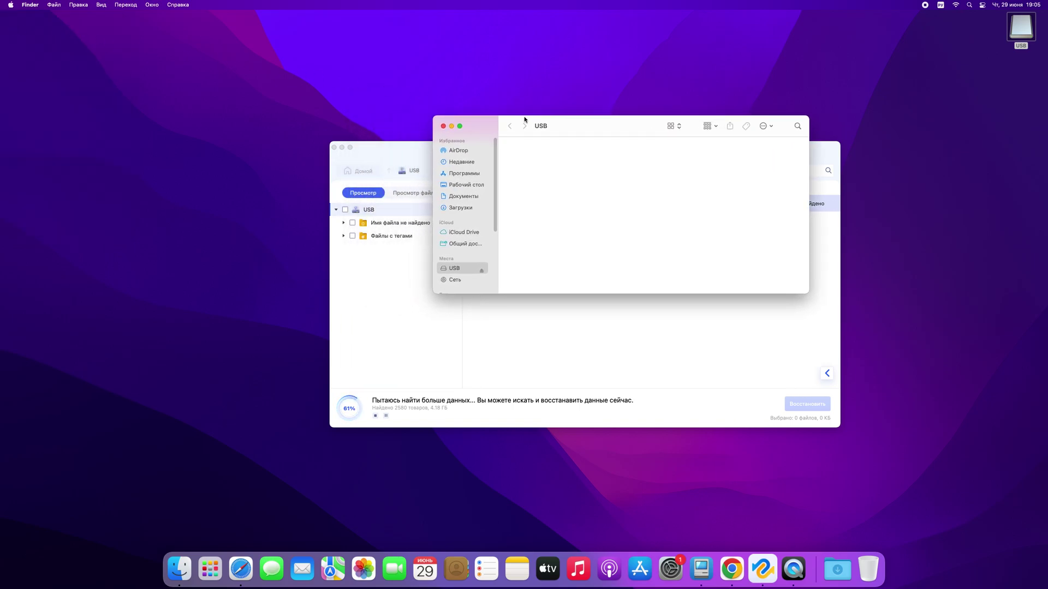
Close the USB window, dismiss the tips, switch to file-type view and tick Видео (19 files, 224.9 MB).
click(443, 126)
click(452, 108)
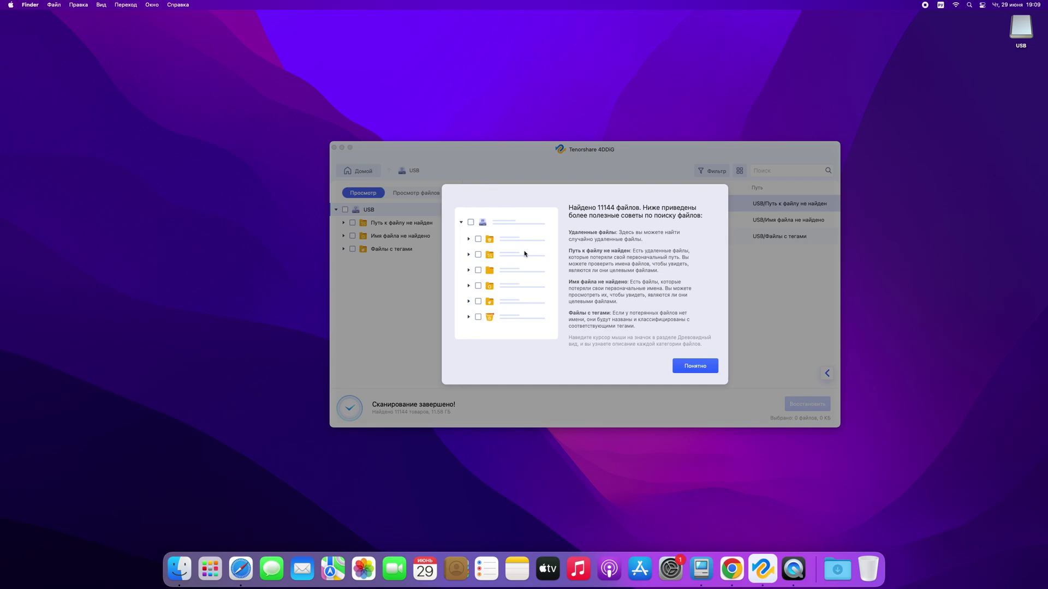
click(693, 365)
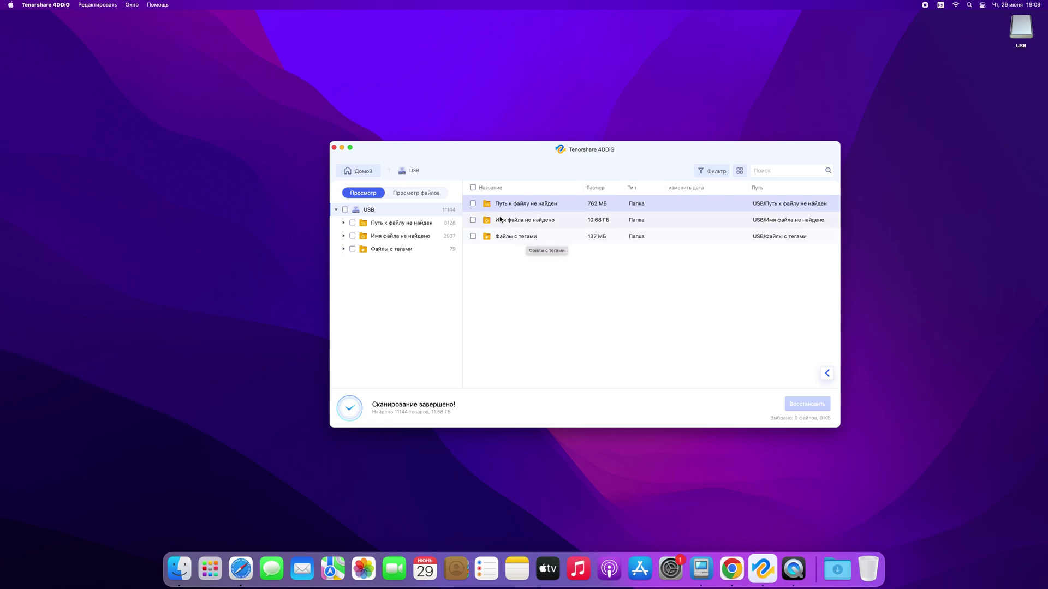
click(414, 197)
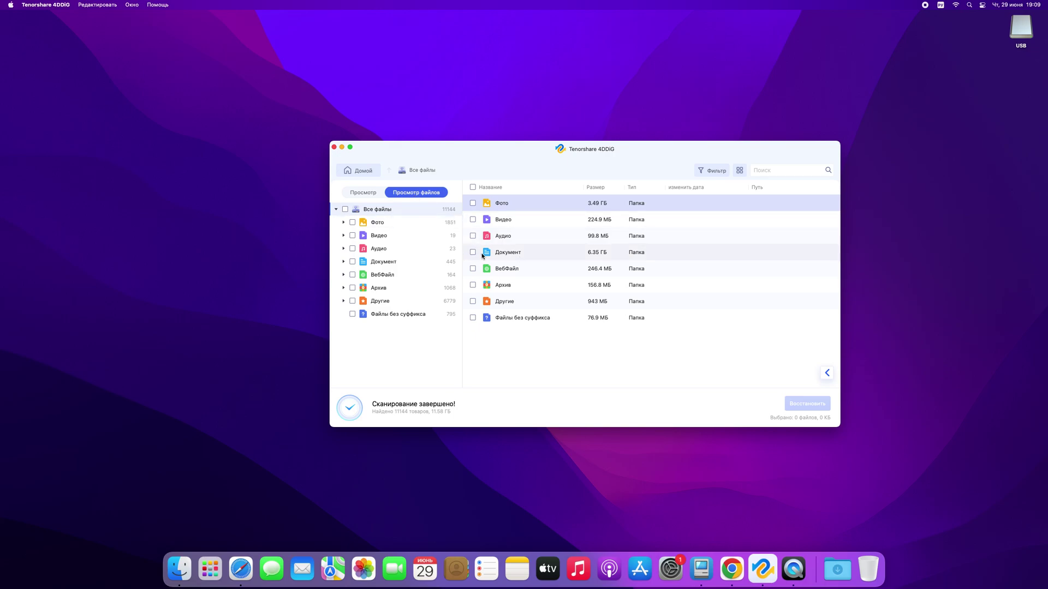
click(472, 219)
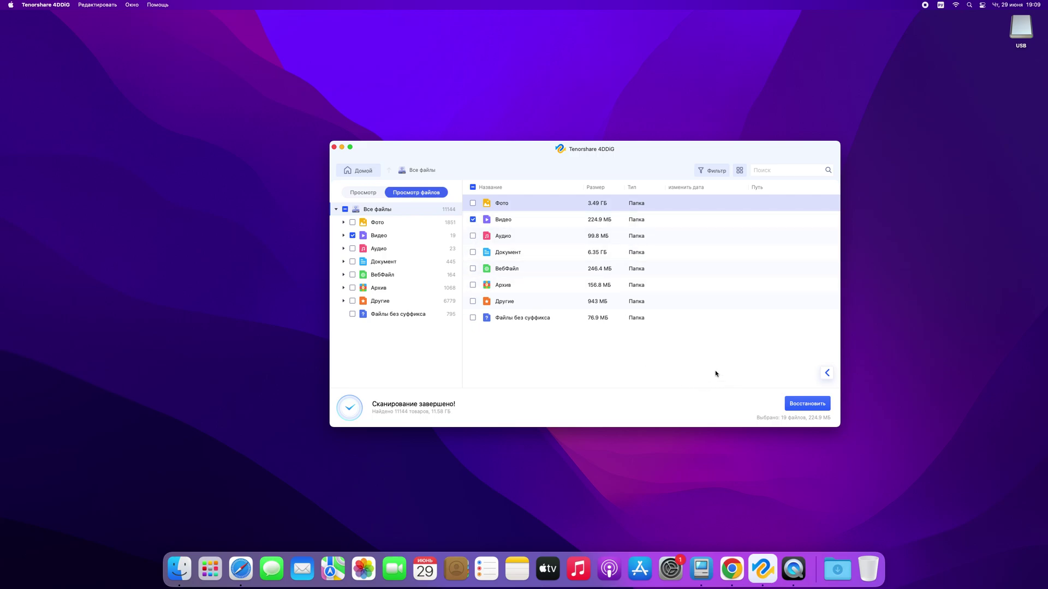
Recover the 19 marked video files (224.9 MB) into the Загрузки folder.
click(798, 405)
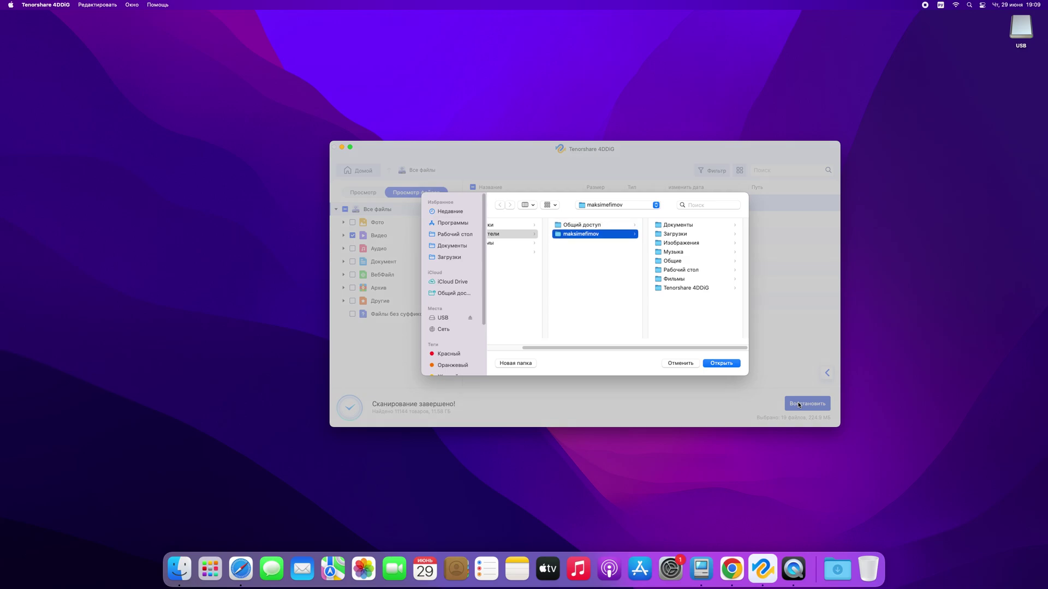
mouse_move(554, 349)
mouse_down()
mouse_move(516, 357)
mouse_move(546, 351)
mouse_up()
click(681, 235)
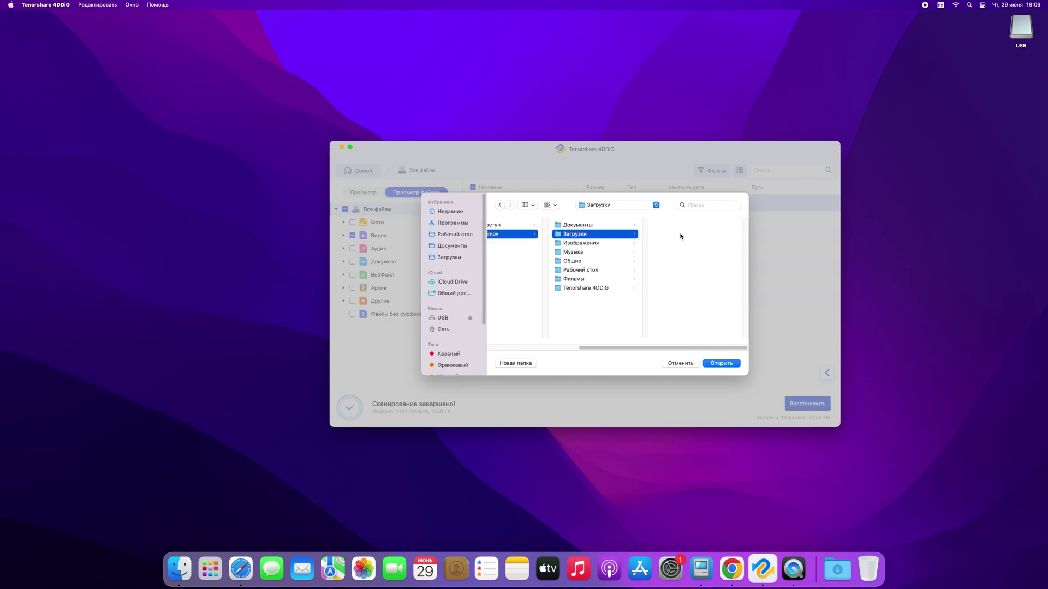
click(718, 365)
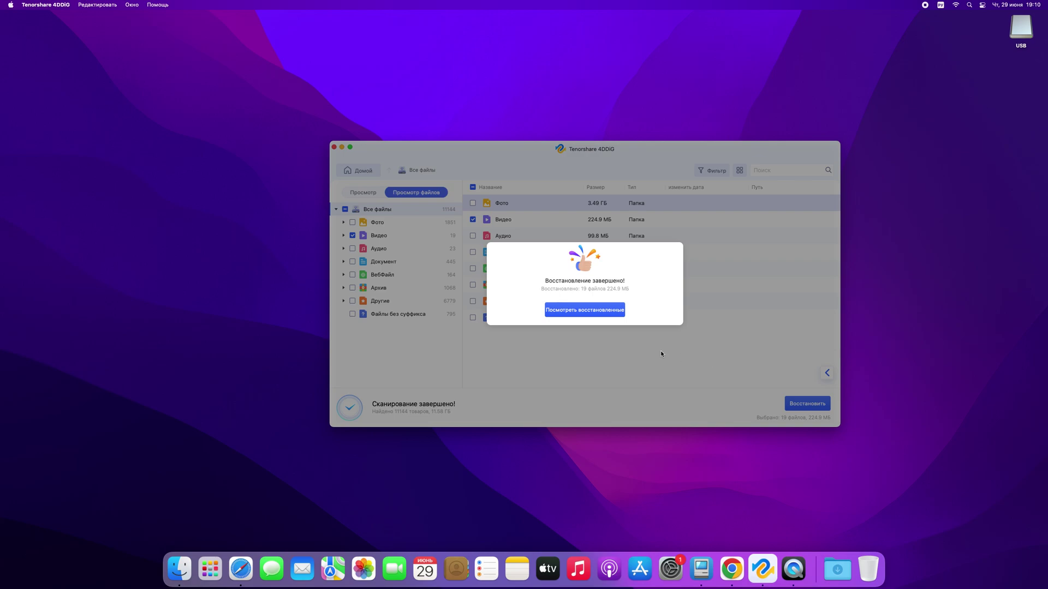
Open the recovered MOV_1110732800.mov from USB > Имя файла не найдено > mov in QuickTime.
click(587, 310)
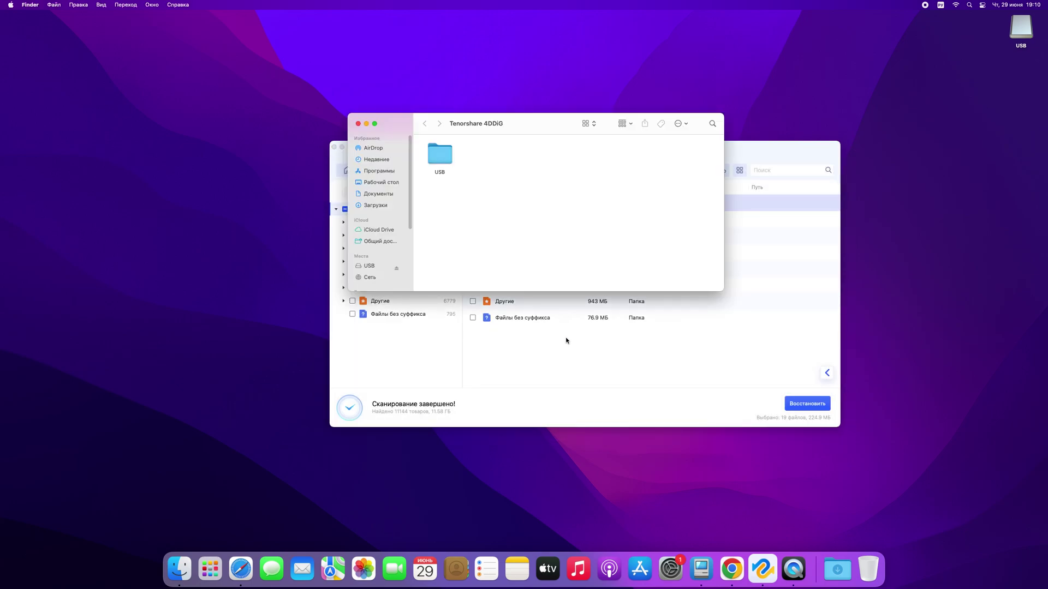
click(341, 147)
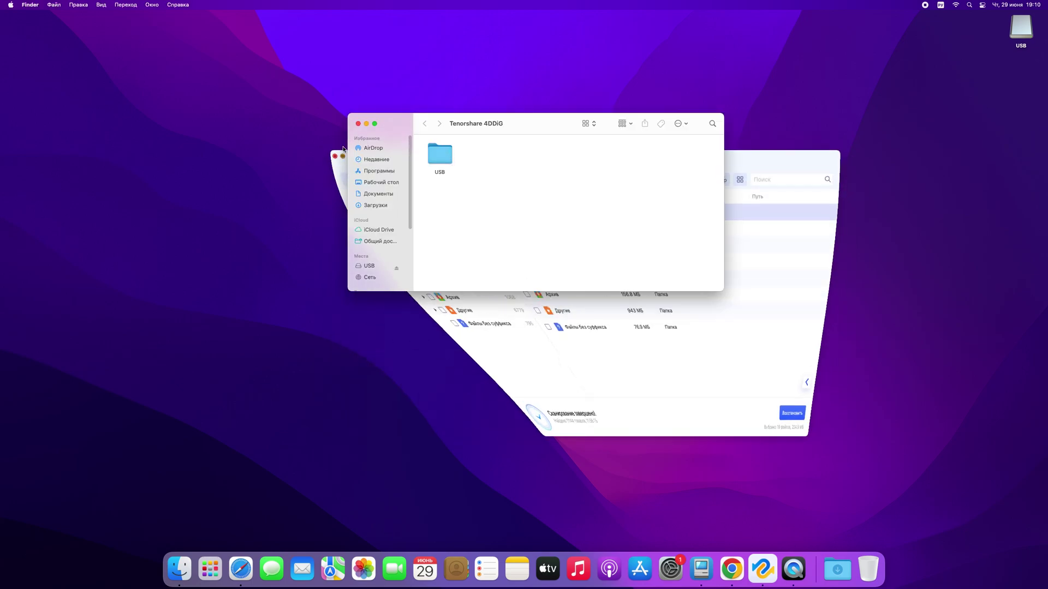
double_click(443, 155)
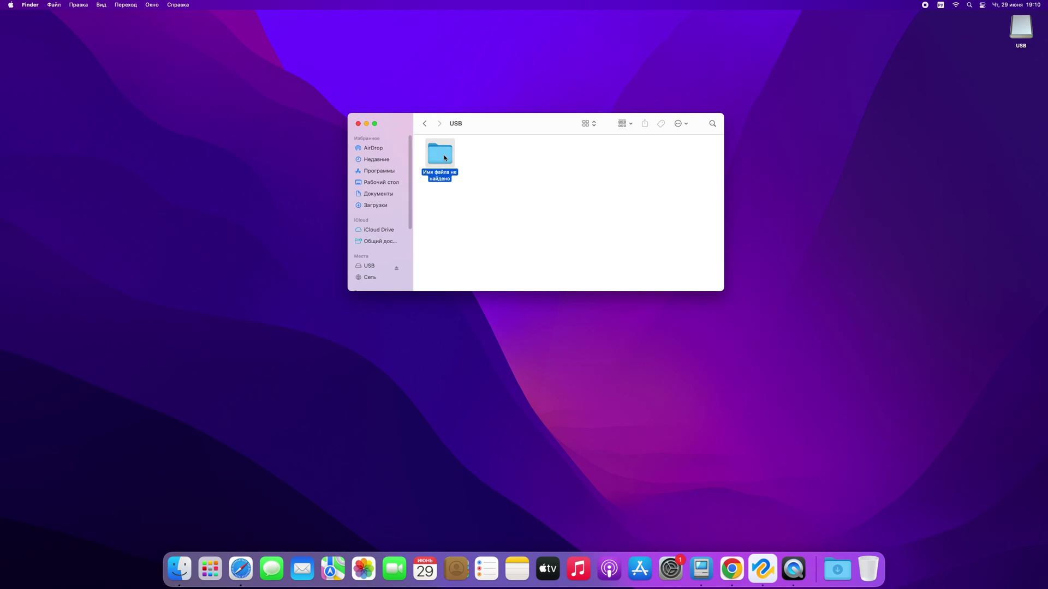
double_click(444, 155)
double_click(477, 155)
click(438, 160)
double_click(440, 175)
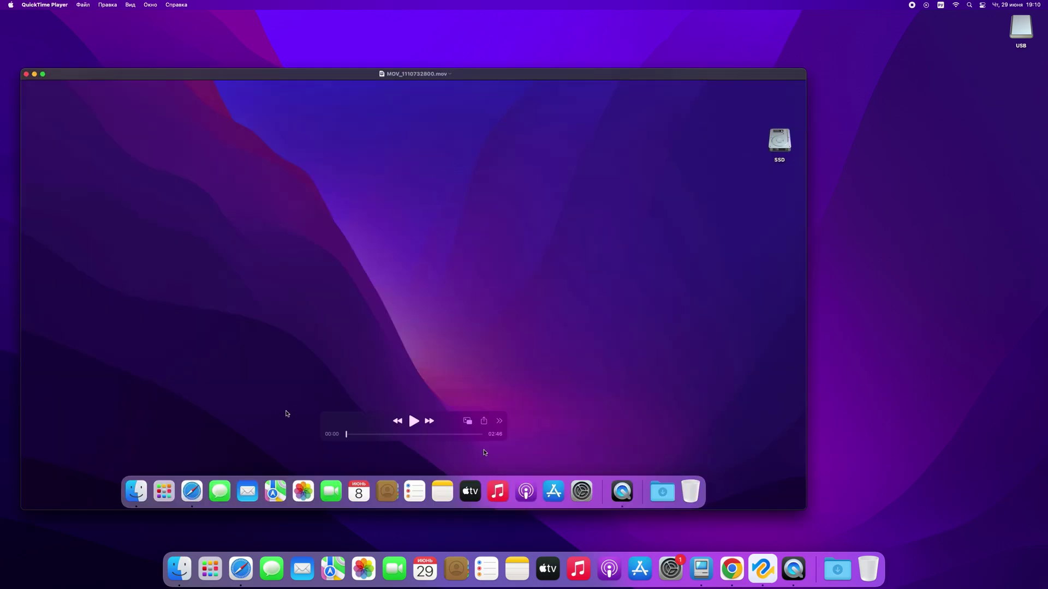
Play the recovered video and skip through it to about 02:13.
click(414, 421)
click(364, 435)
click(381, 434)
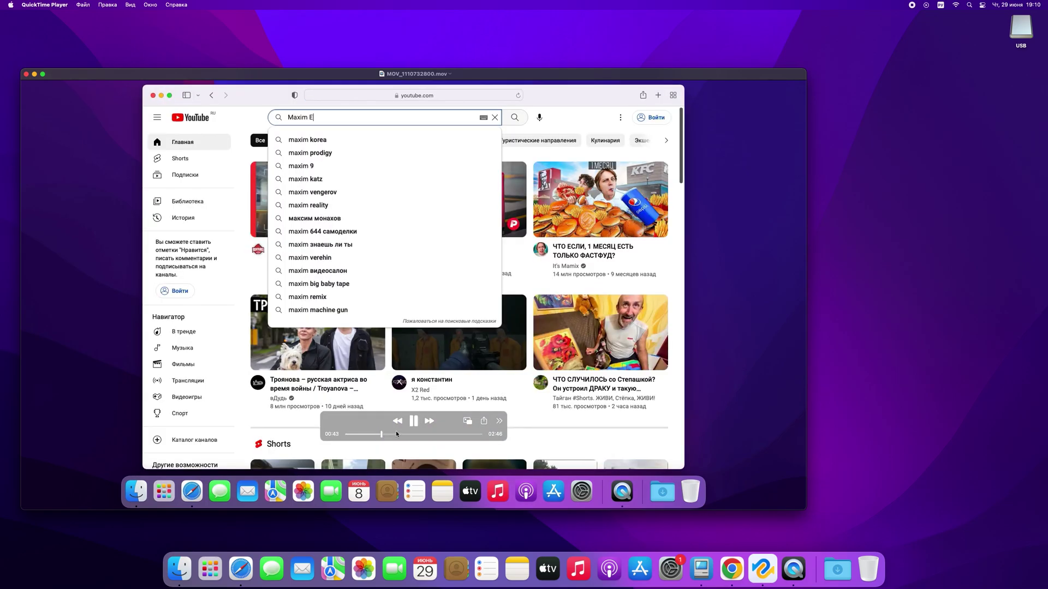
click(398, 434)
click(407, 434)
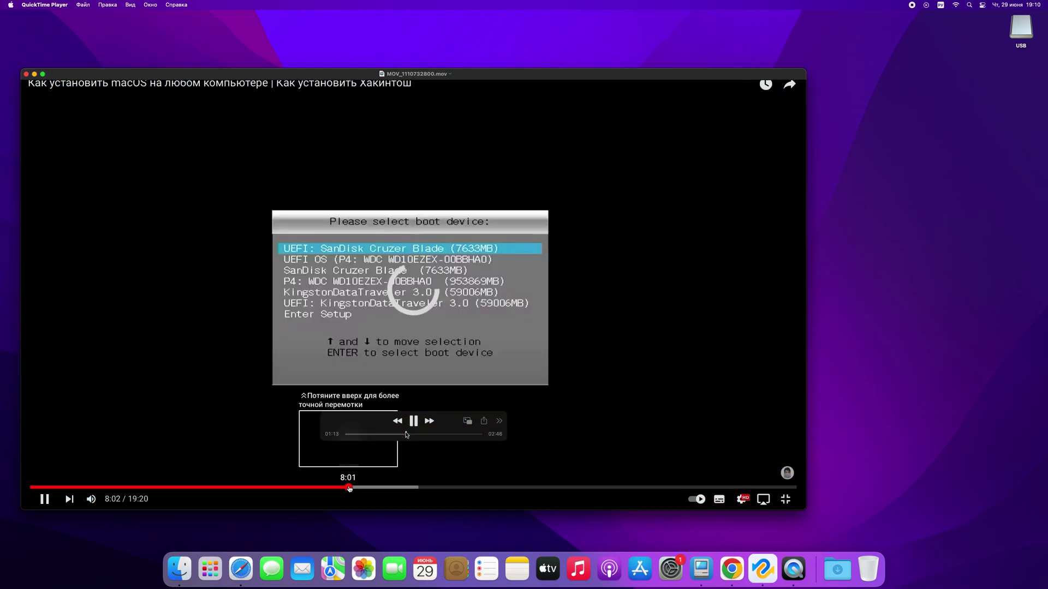
click(427, 433)
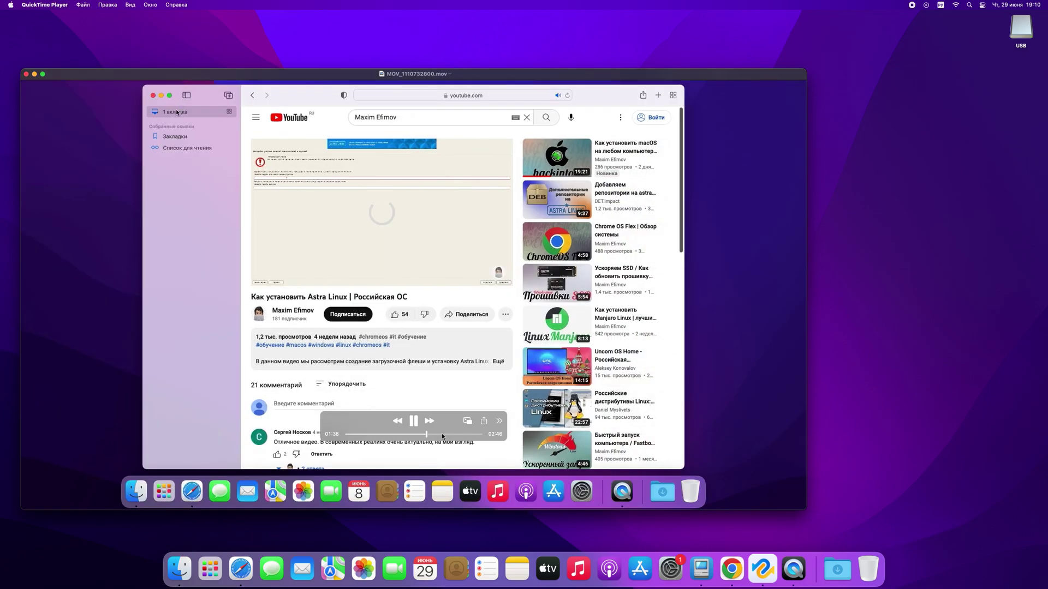
click(442, 434)
click(454, 433)
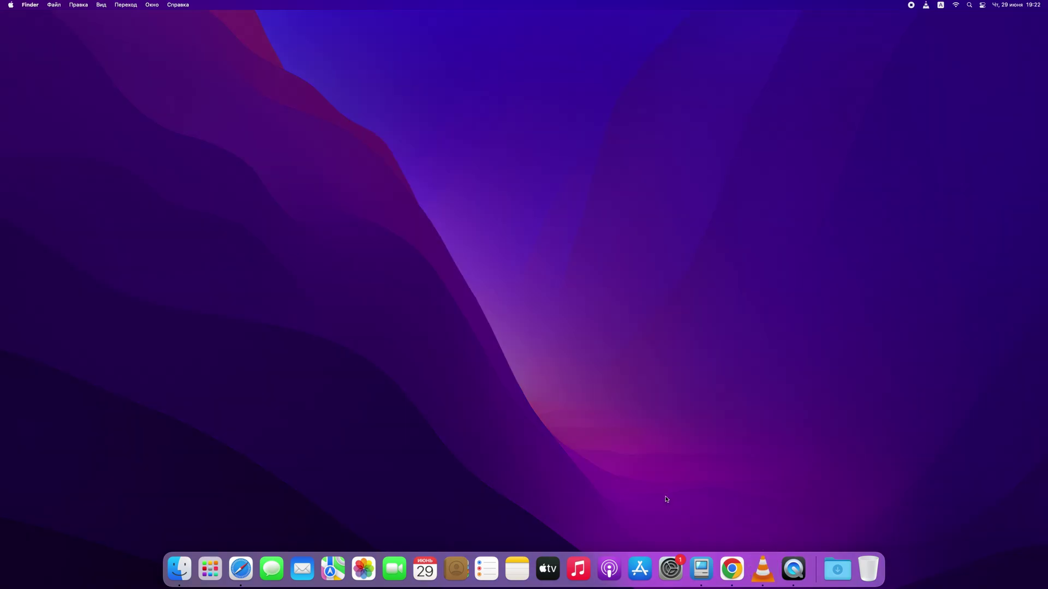
Erase the SanDisk Cruzer Blade drive as Mac OS Extended (журналируемый) named TEST in Disk Utility.
click(211, 569)
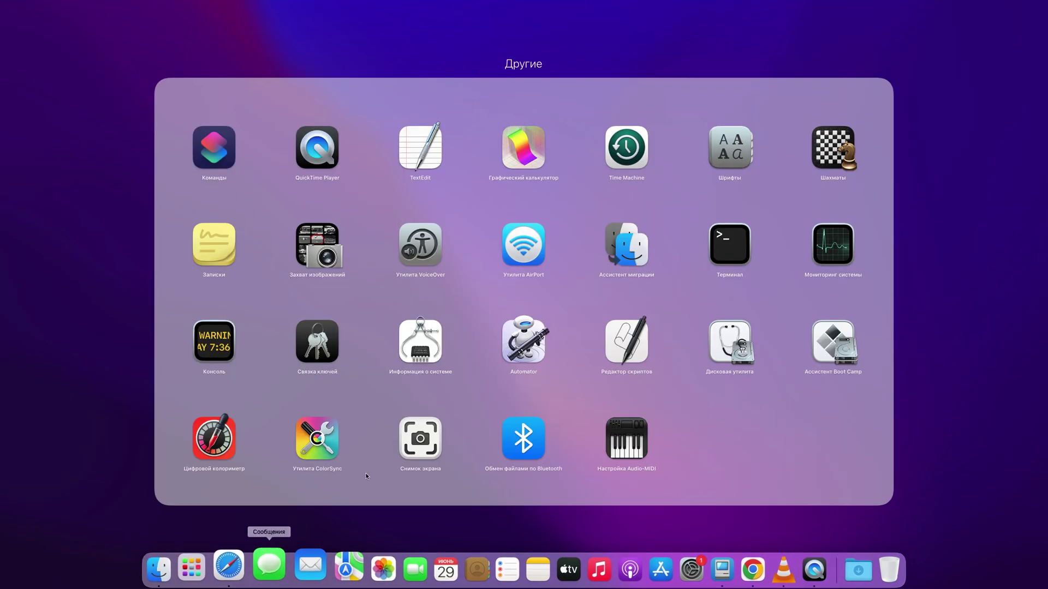
click(729, 342)
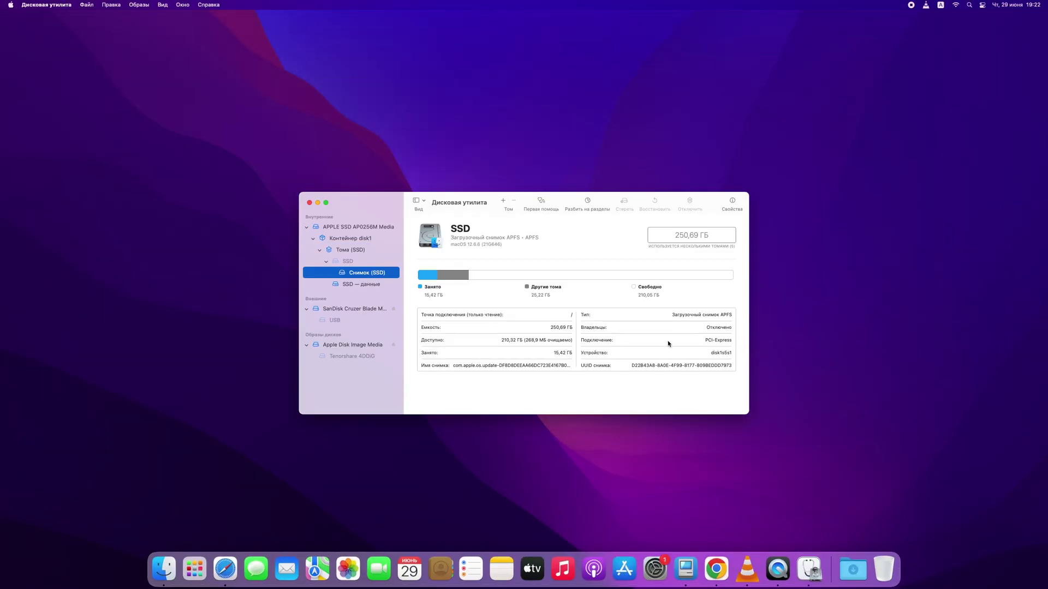
click(344, 308)
click(624, 203)
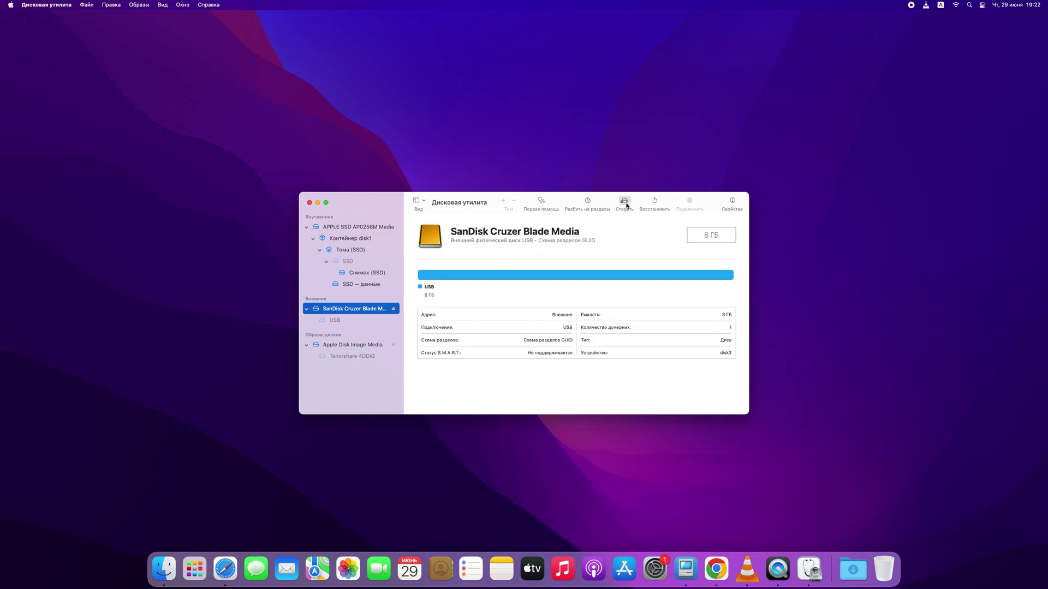
click(533, 312)
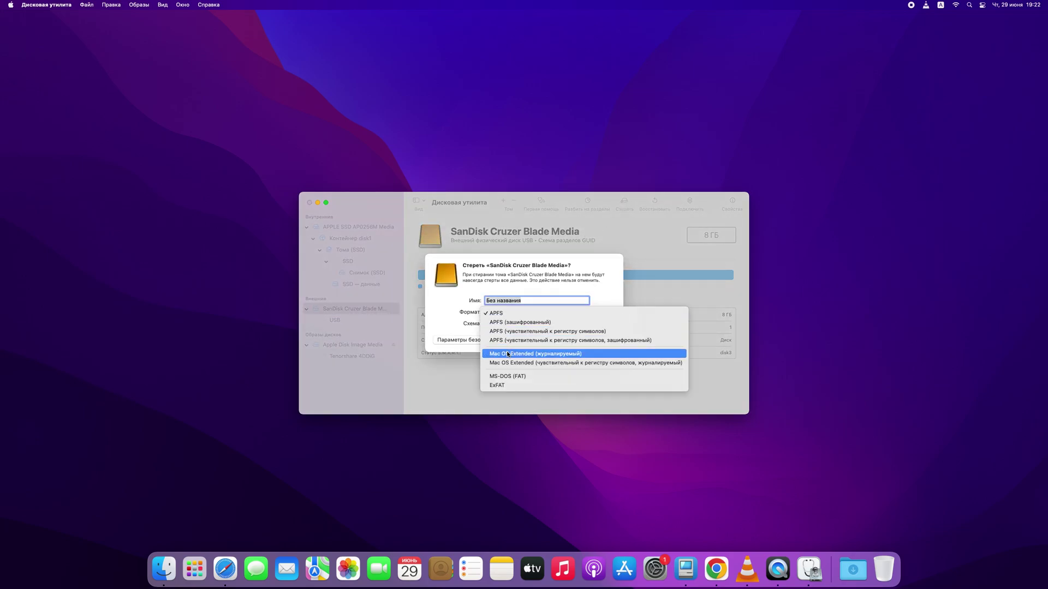
click(535, 353)
click(525, 302)
key(BackSpace)
key(BackSpace)
key(BackSpace)
key(BackSpace)
key(BackSpace)
key(BackSpace)
key(BackSpace)
key(BackSpace)
key(BackSpace)
key(BackSpace)
key(BackSpace)
text(TEST)
click(599, 339)
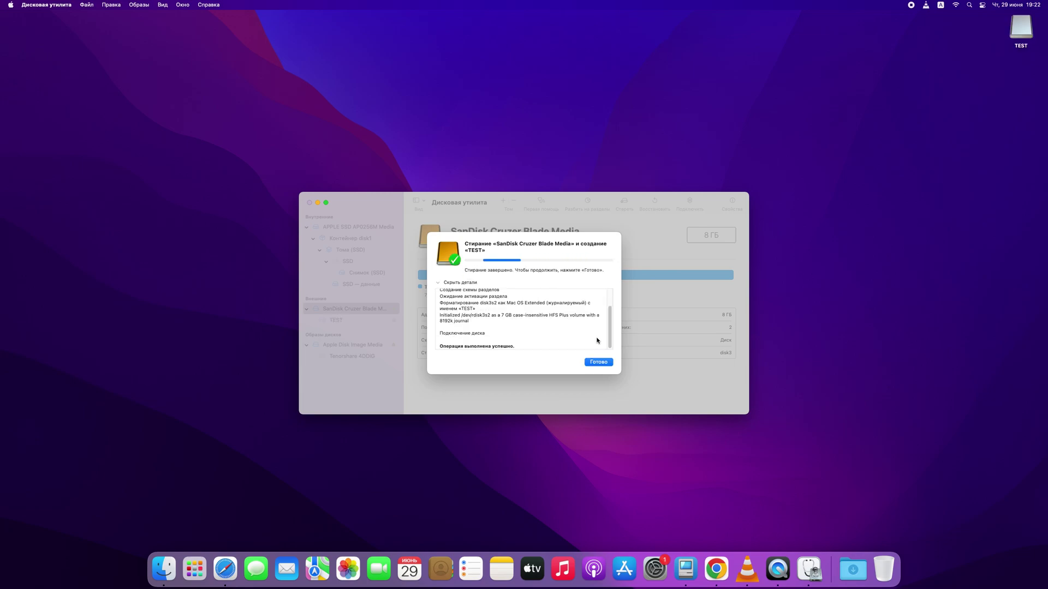
click(599, 363)
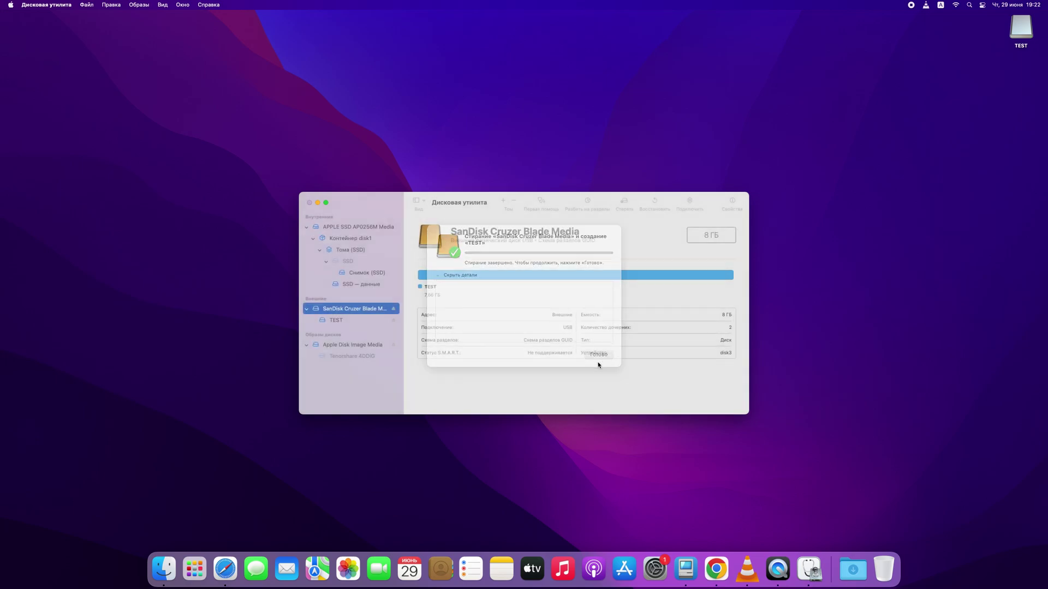
Close Disk Utility and check that the newly formatted TEST drive holds no files.
click(309, 203)
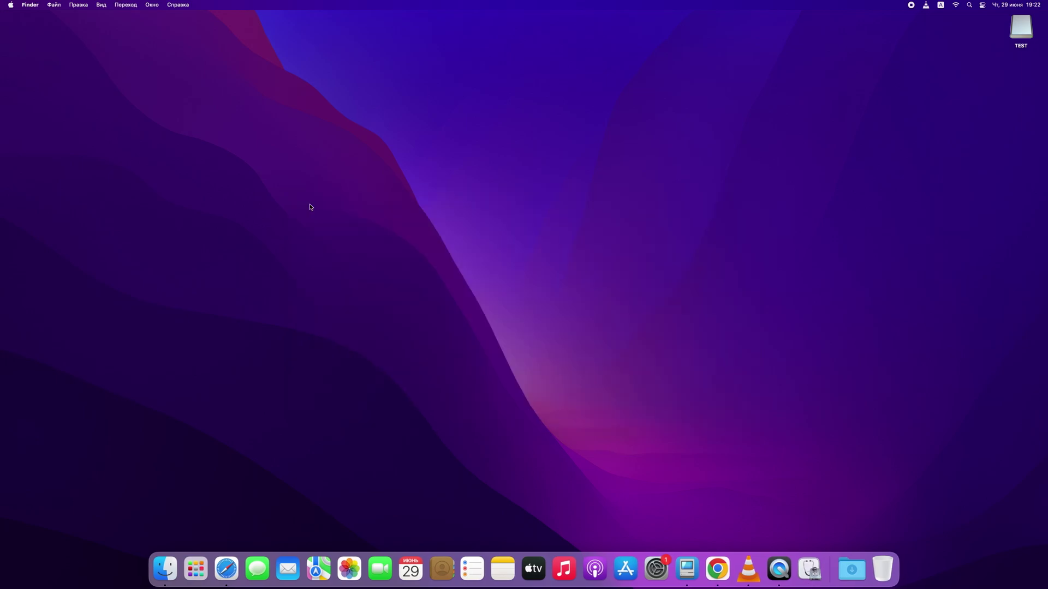
double_click(1015, 31)
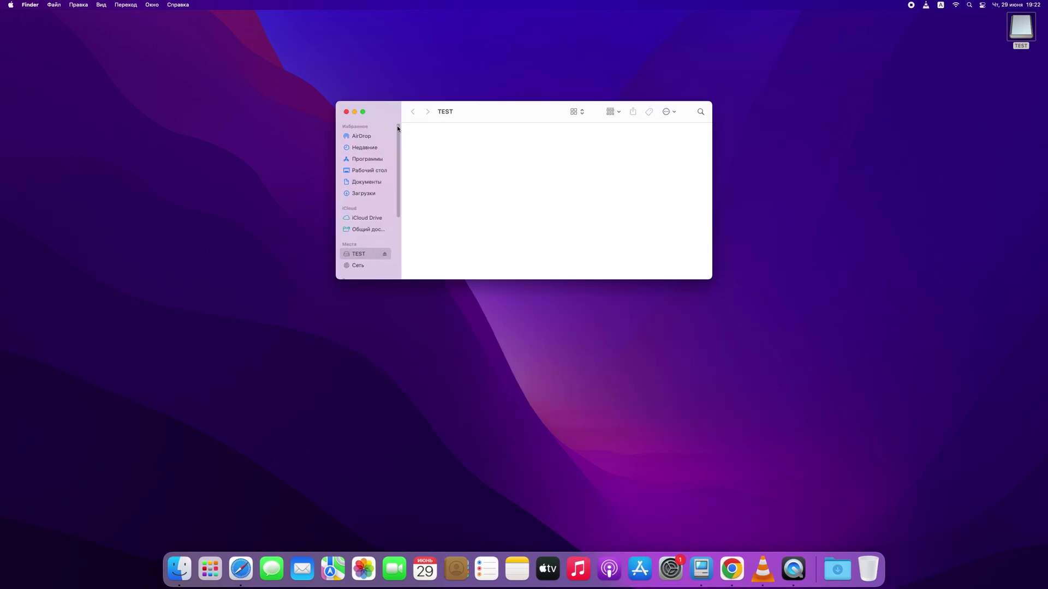
drag(406, 126, 330, 108)
click(346, 111)
Launch Tenorshare 4DDiG from Launchpad and authorize it with the account password.
click(210, 567)
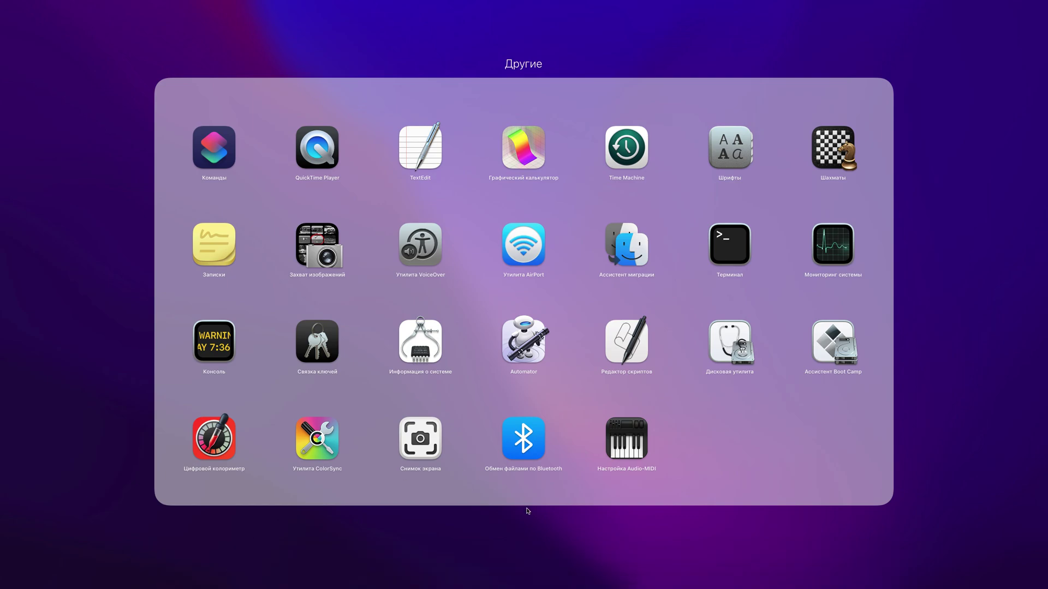
click(535, 515)
click(523, 468)
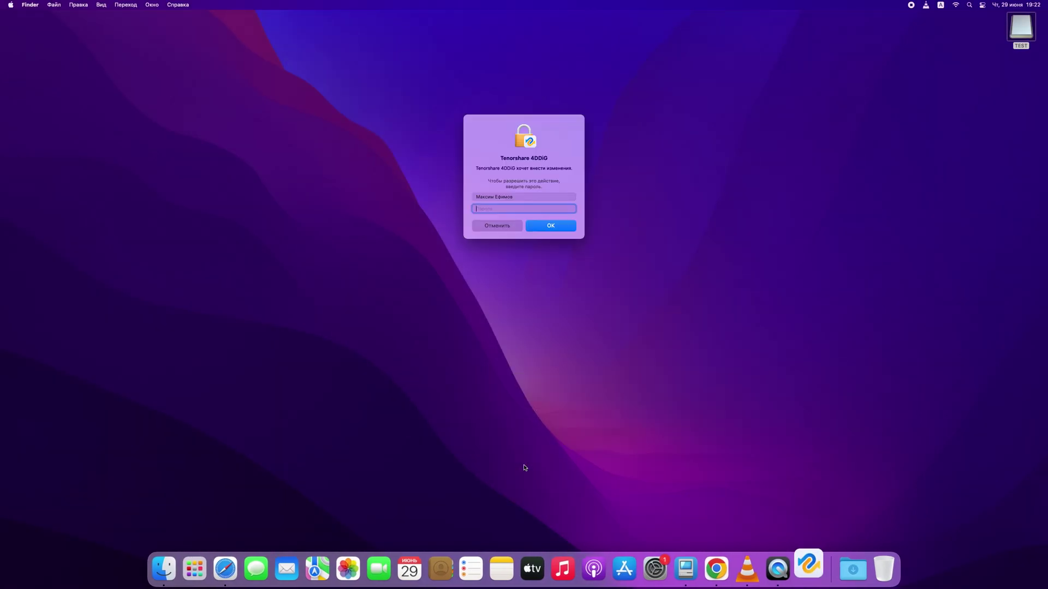
text(****)
key(Return)
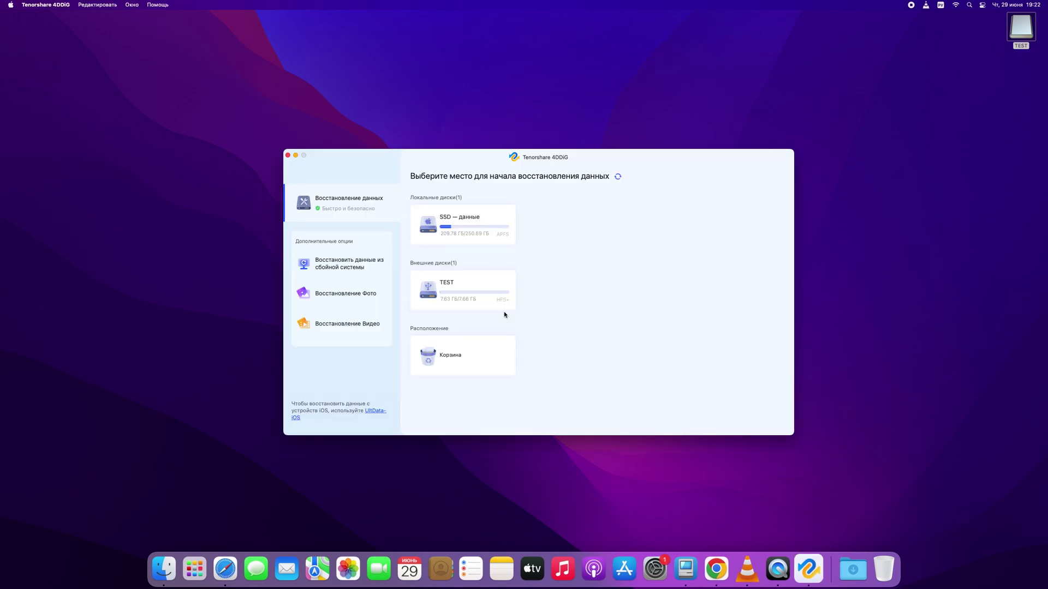
Choose the TEST flash drive and scan it with all five file-type categories selected.
click(499, 307)
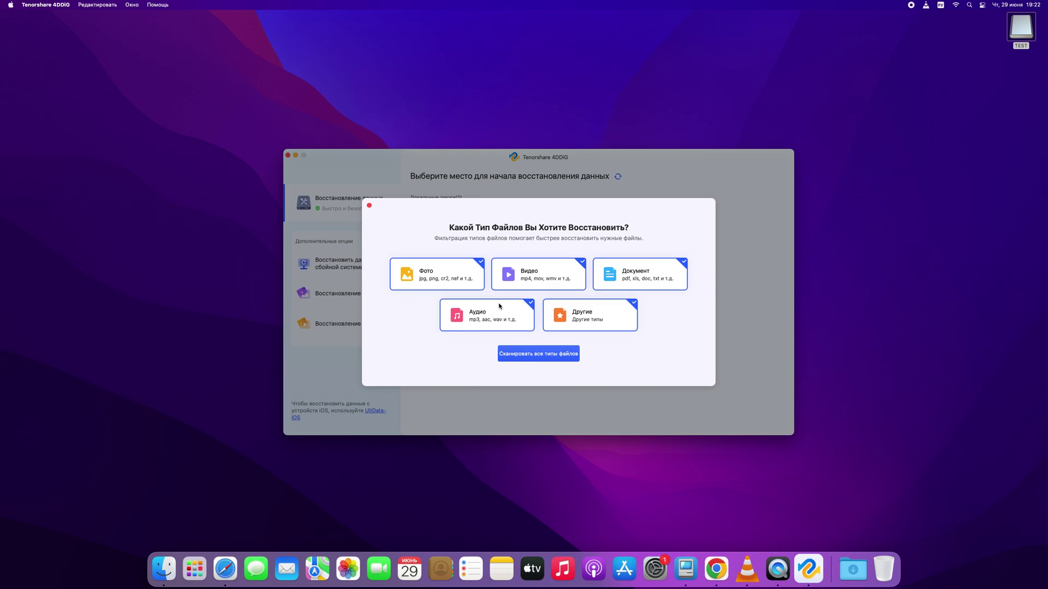
click(482, 263)
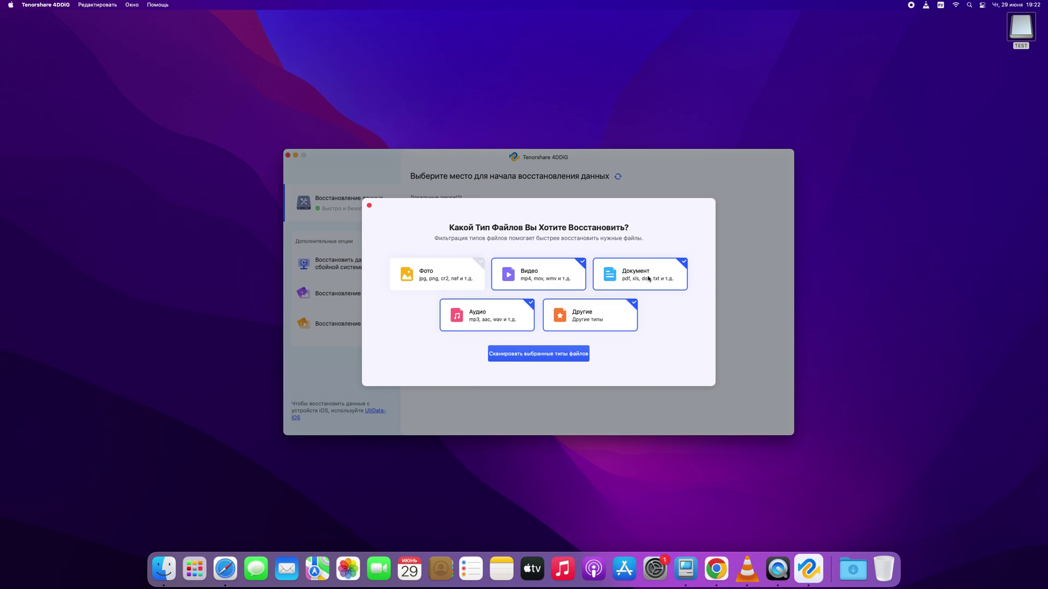
click(681, 268)
click(633, 302)
click(533, 303)
click(483, 267)
click(533, 303)
click(631, 304)
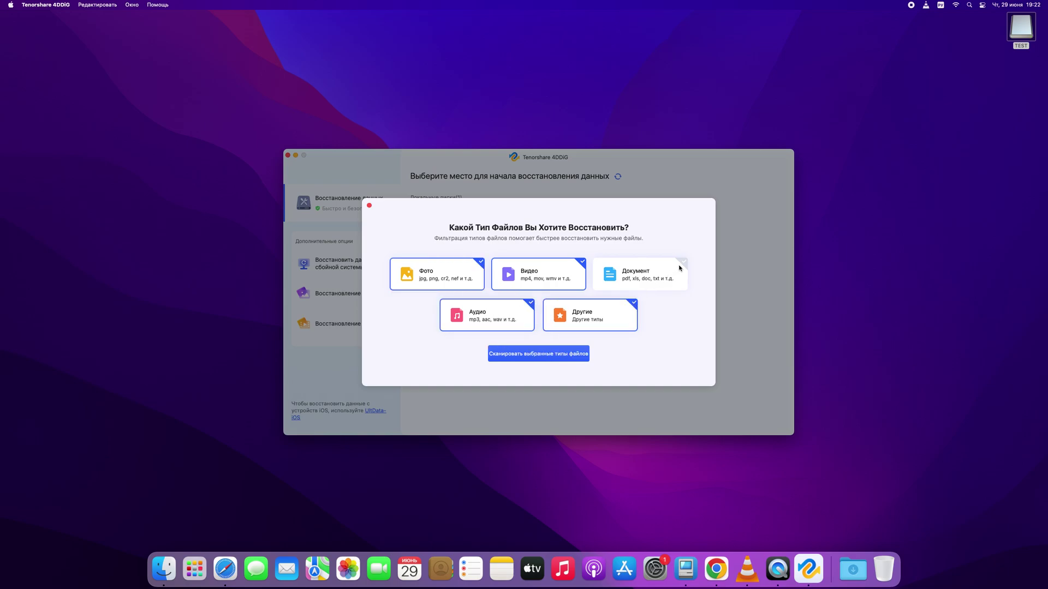
click(681, 265)
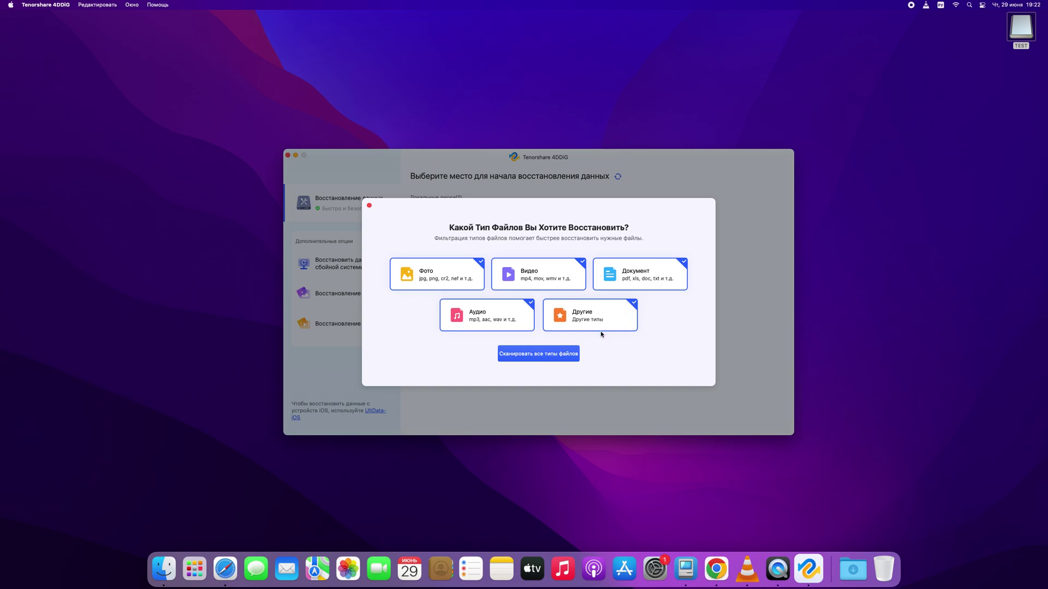
click(551, 357)
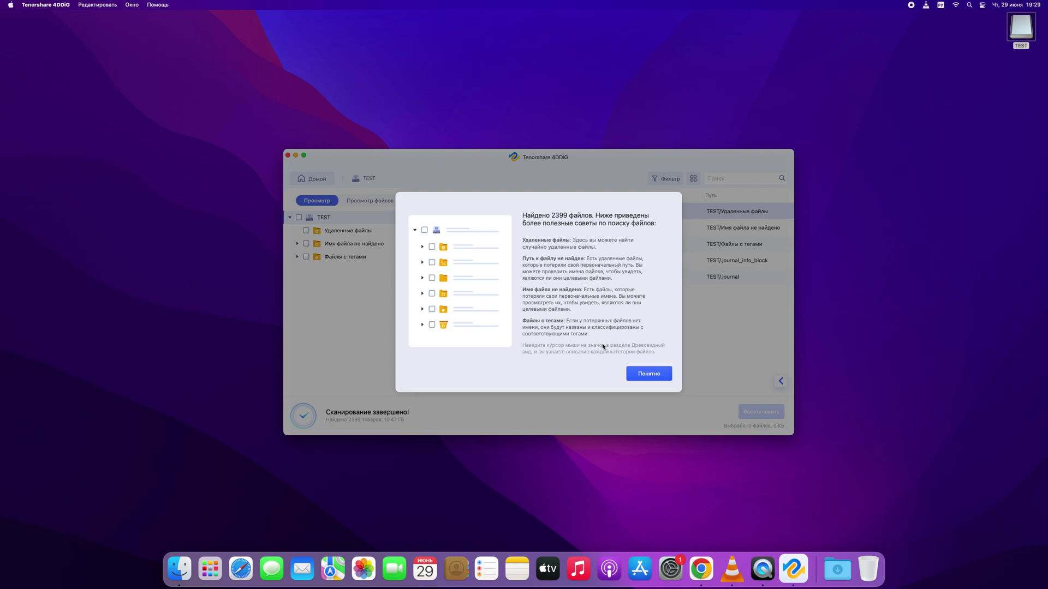
Mark all found videos in the file-type view and recover the 13 files (180.4 MB) to Загрузки.
click(639, 375)
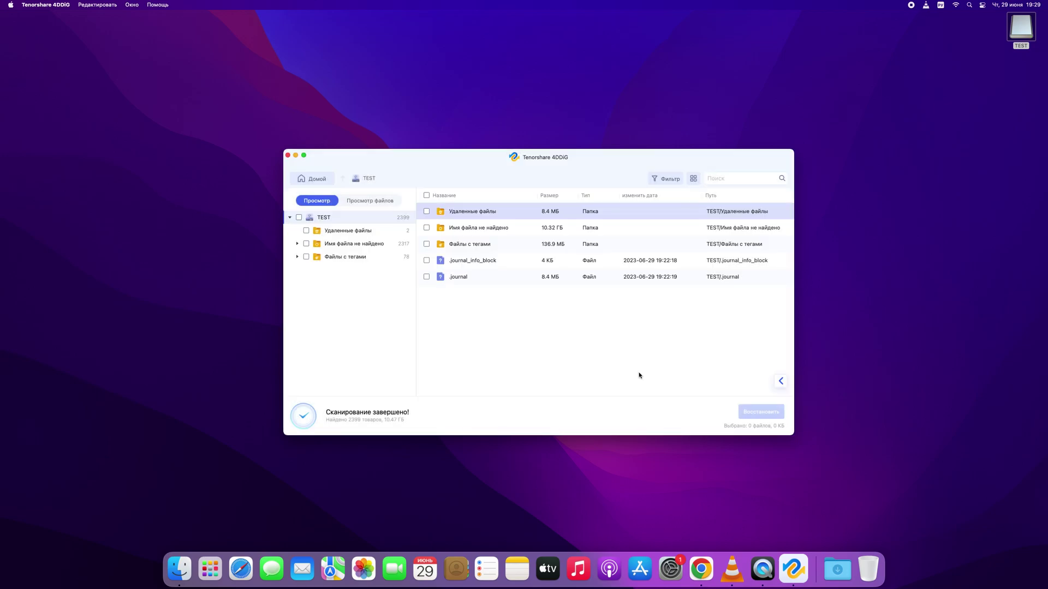
click(363, 203)
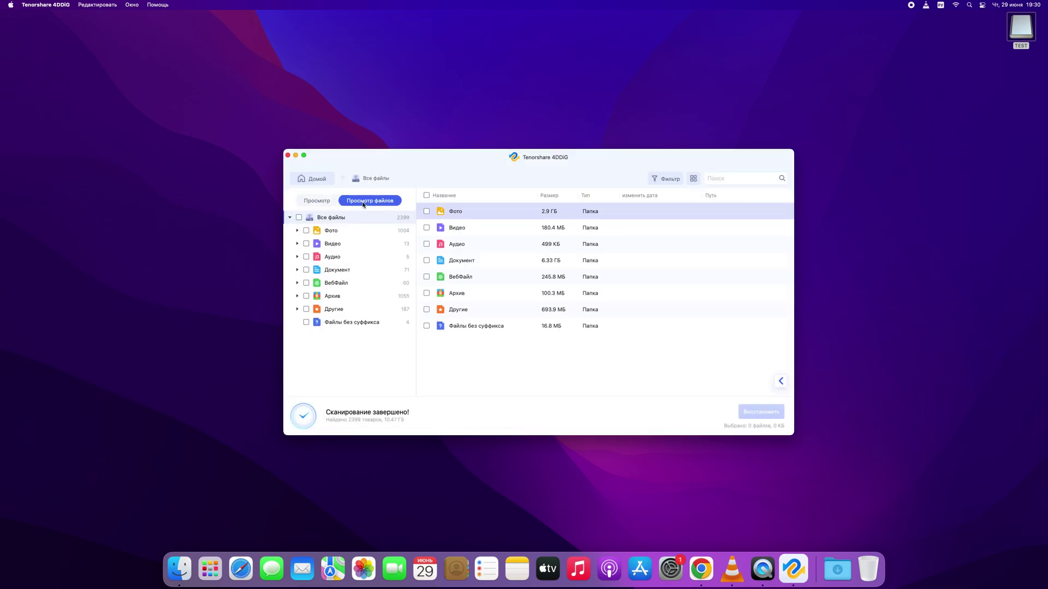
click(427, 228)
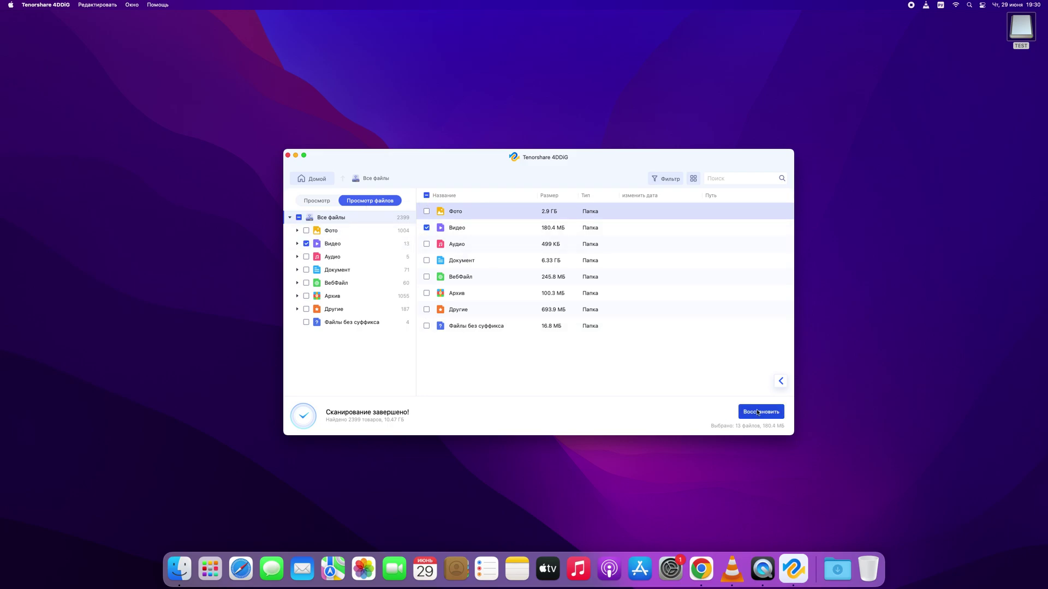
click(757, 413)
click(633, 245)
Confirm Загрузки as the save location, let recovery finish, and quit 4DDiG.
click(677, 372)
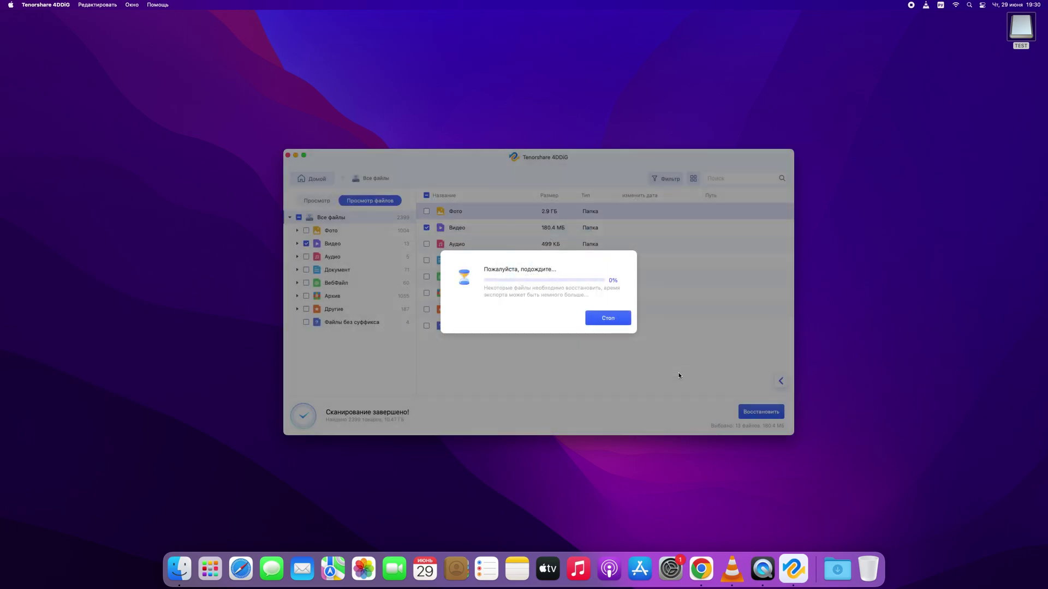
click(540, 313)
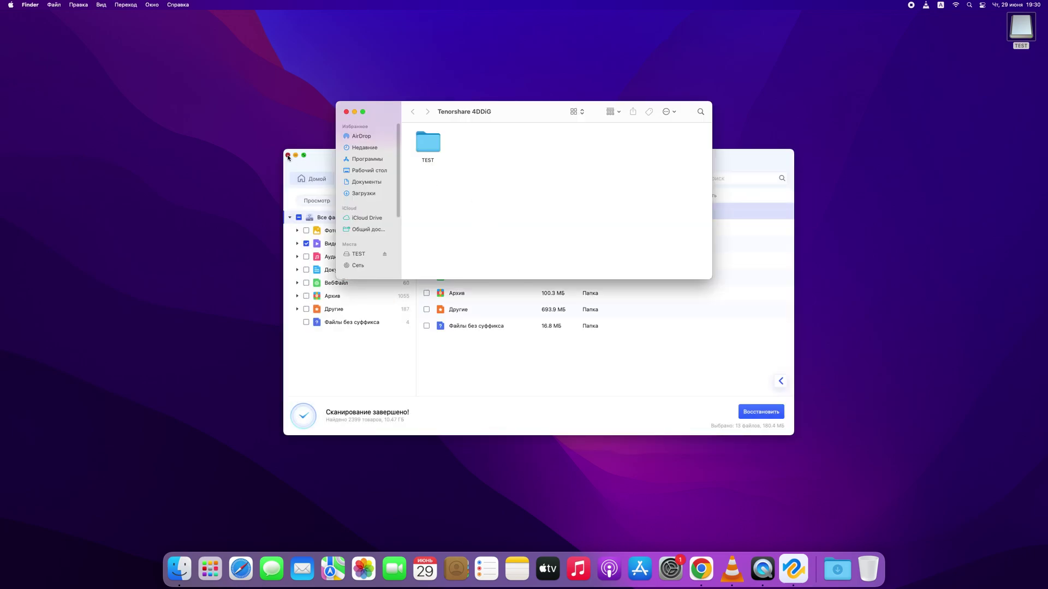
click(288, 156)
key(super+m)
click(552, 319)
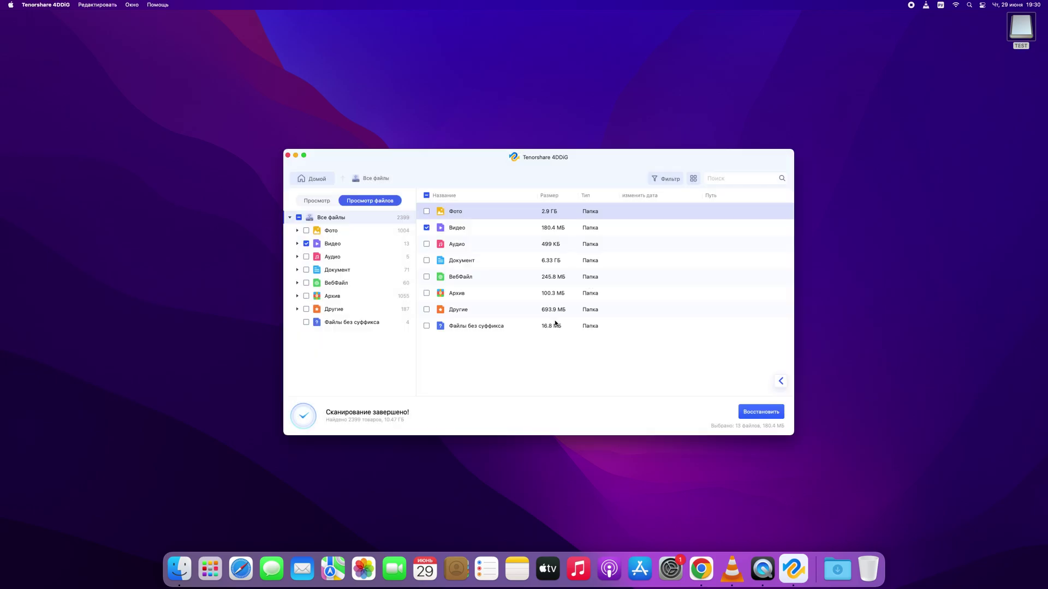
click(288, 157)
Open the recovered MOV_902045696.mov from the mov folder in QuickTime Player.
click(192, 568)
double_click(428, 140)
click(474, 147)
double_click(475, 146)
double_click(427, 143)
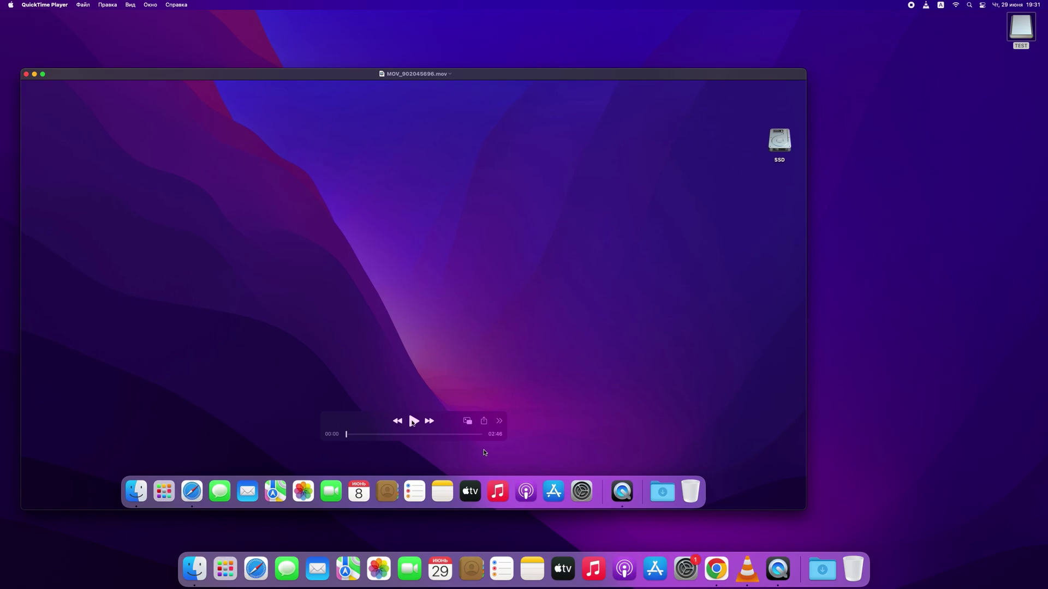
Skim through the recovered movie to confirm it plays, then close it.
click(378, 435)
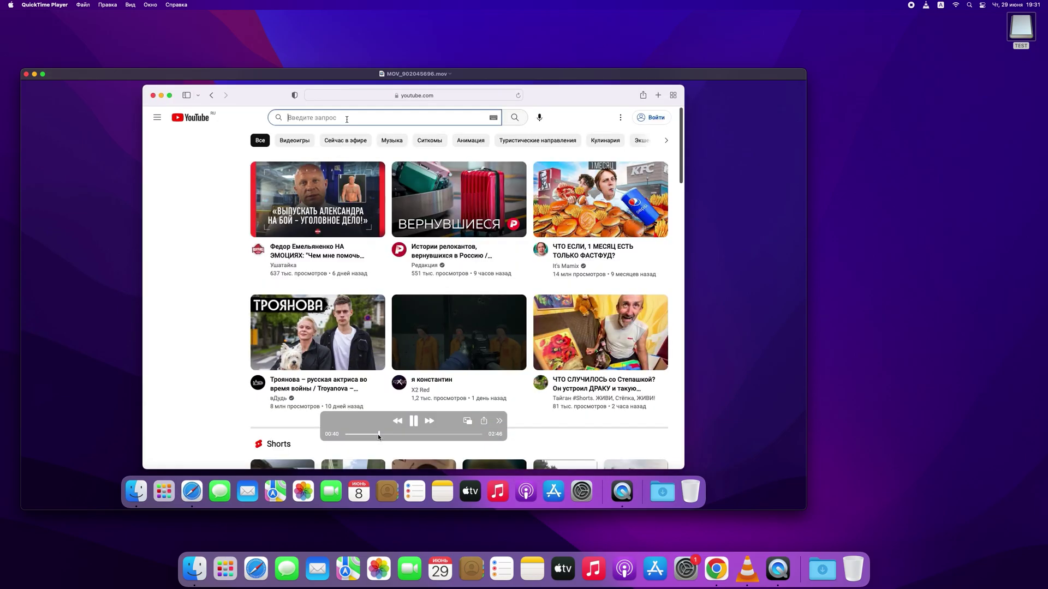
drag(378, 435, 417, 435)
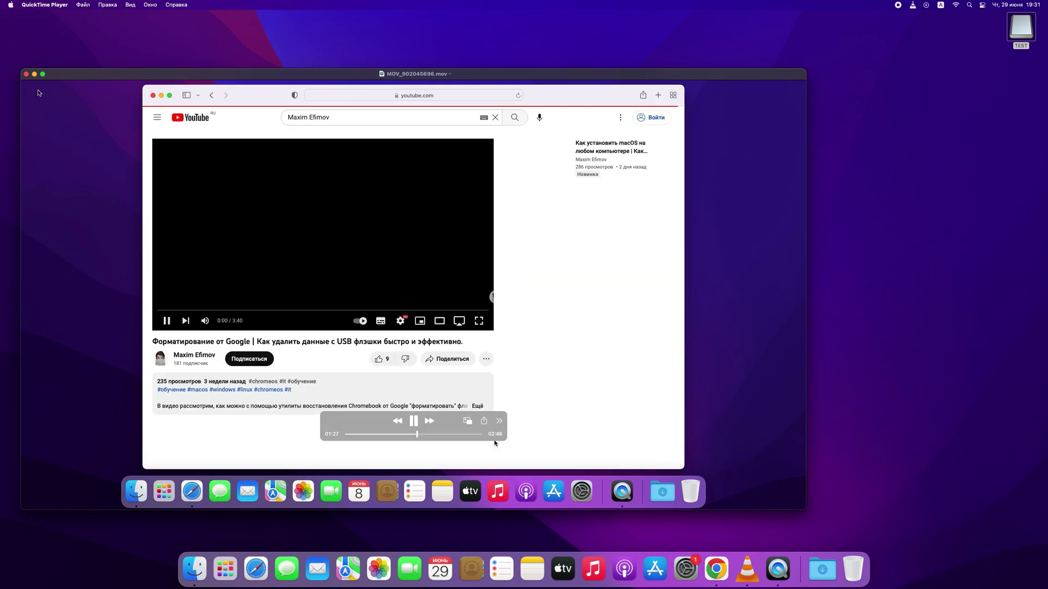
click(27, 75)
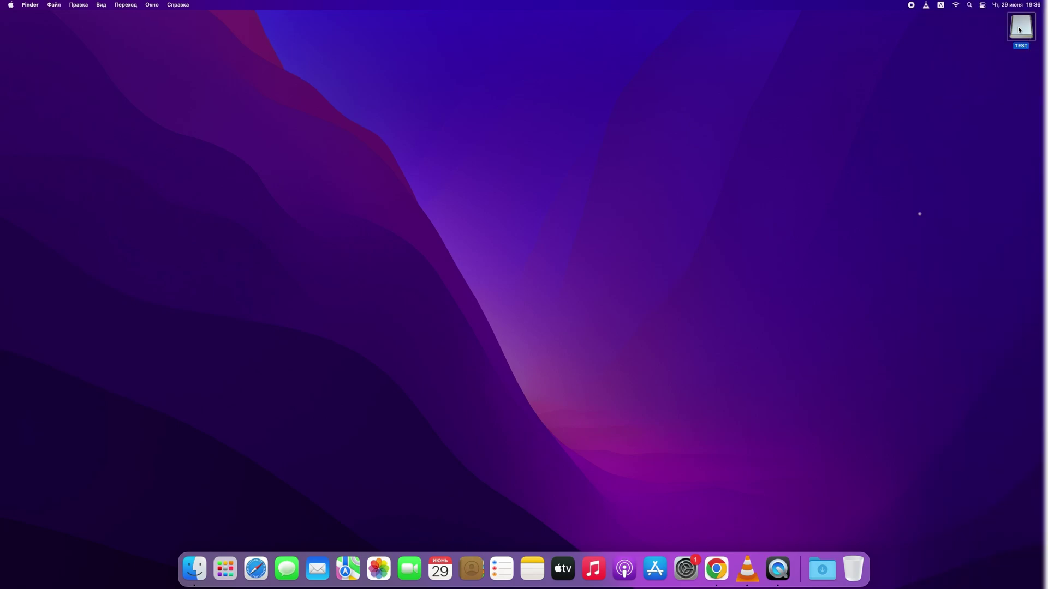
On the TEST drive, rename the MKV video to 111.mkv and select all four videos.
double_click(1019, 30)
click(537, 168)
key(Return)
text(111.mkv)
click(506, 186)
drag(617, 184, 428, 153)
Quick-preview the TEST drive videos, including НАЧАЛО МАК.mp4.
key(space)
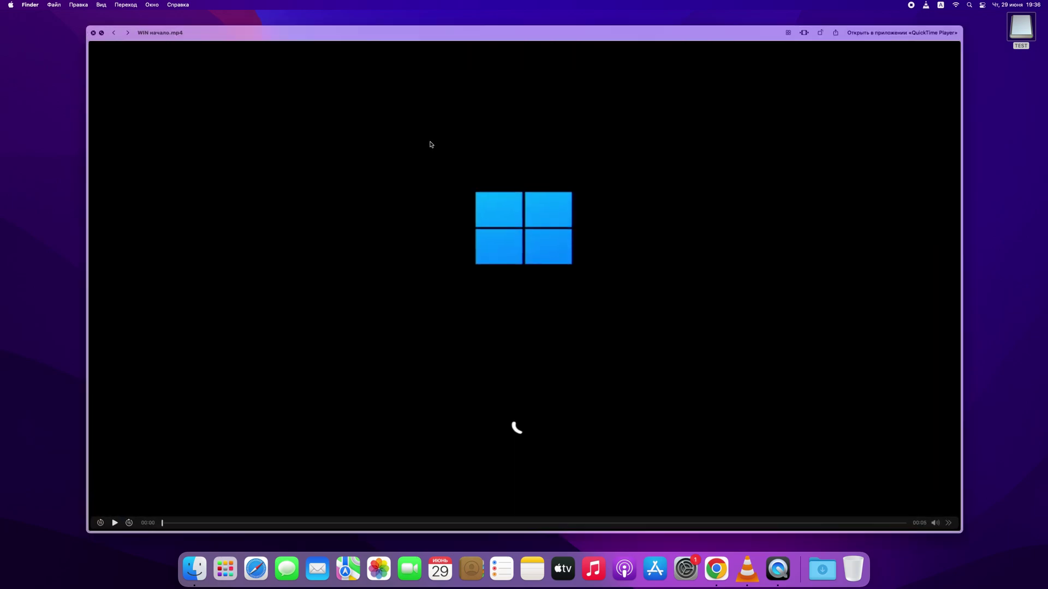
click(88, 33)
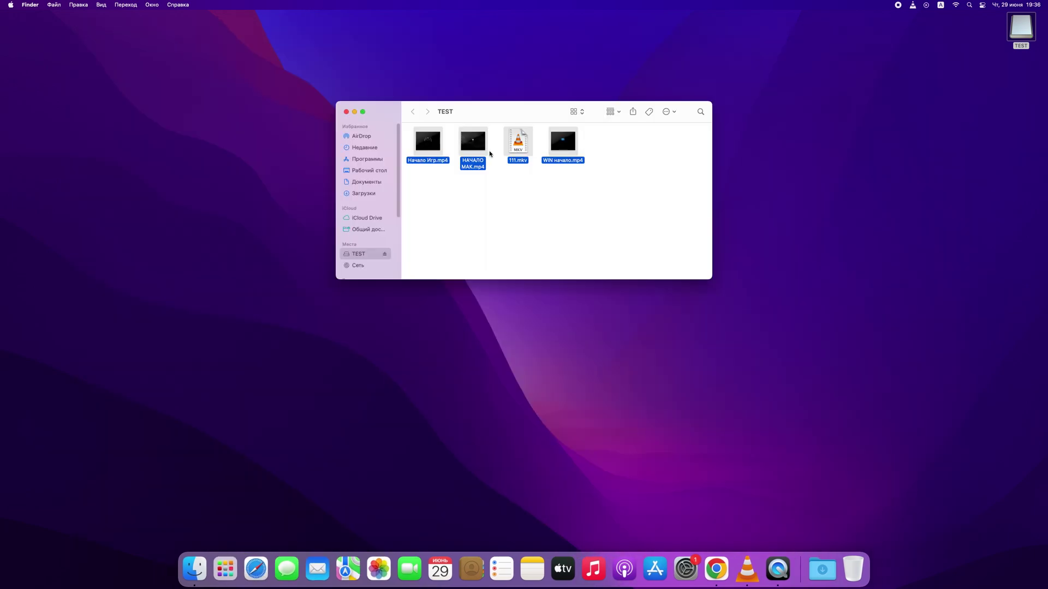
click(471, 175)
key(space)
click(475, 143)
key(space)
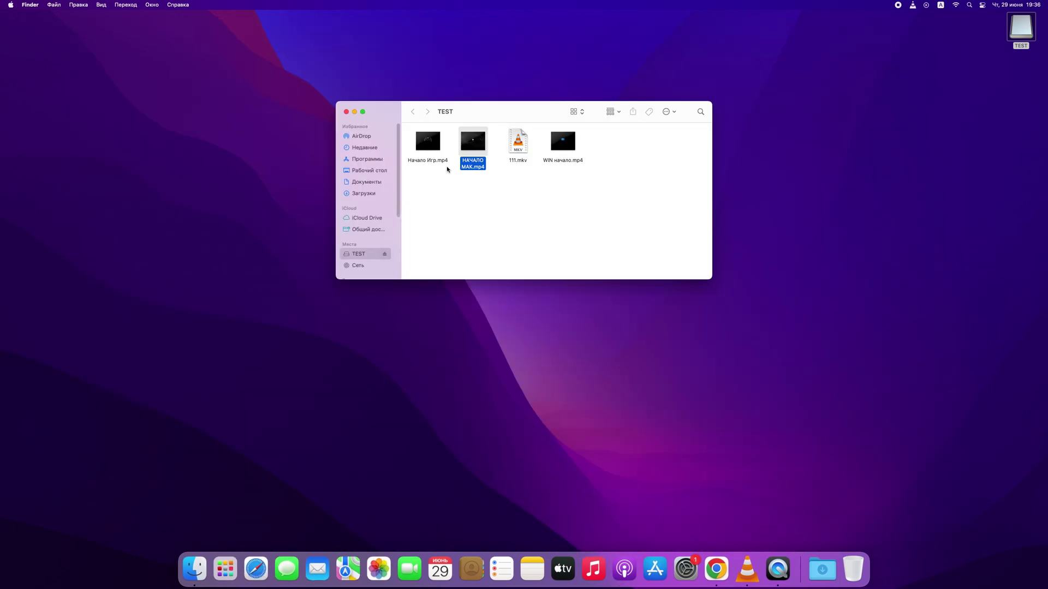
click(479, 146)
Play НАЧАЛО МАК.mp4 and WIN начало.mp4 in QuickTime to check playback.
double_click(475, 144)
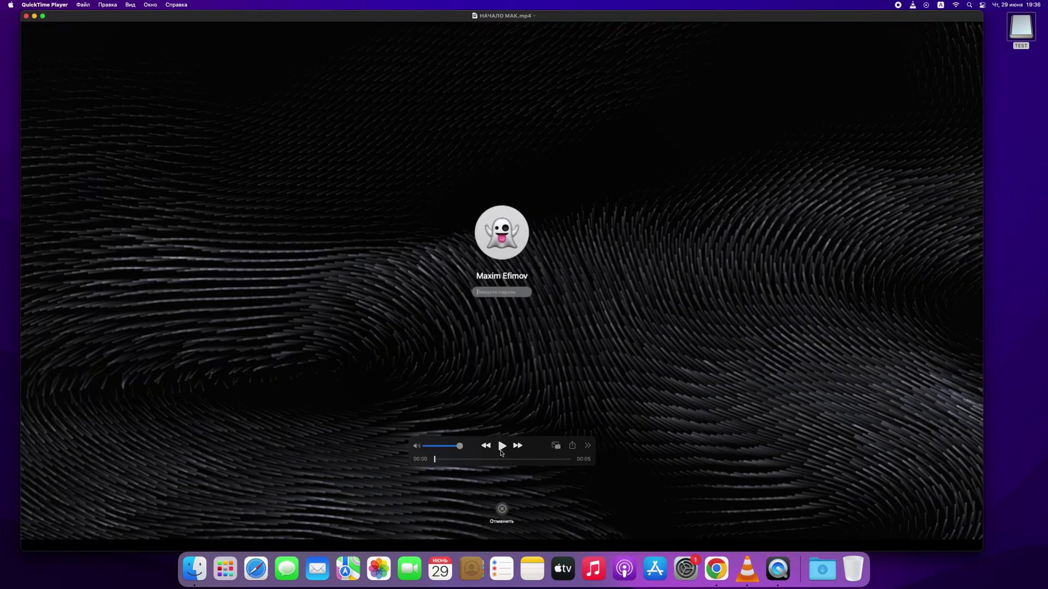
click(500, 451)
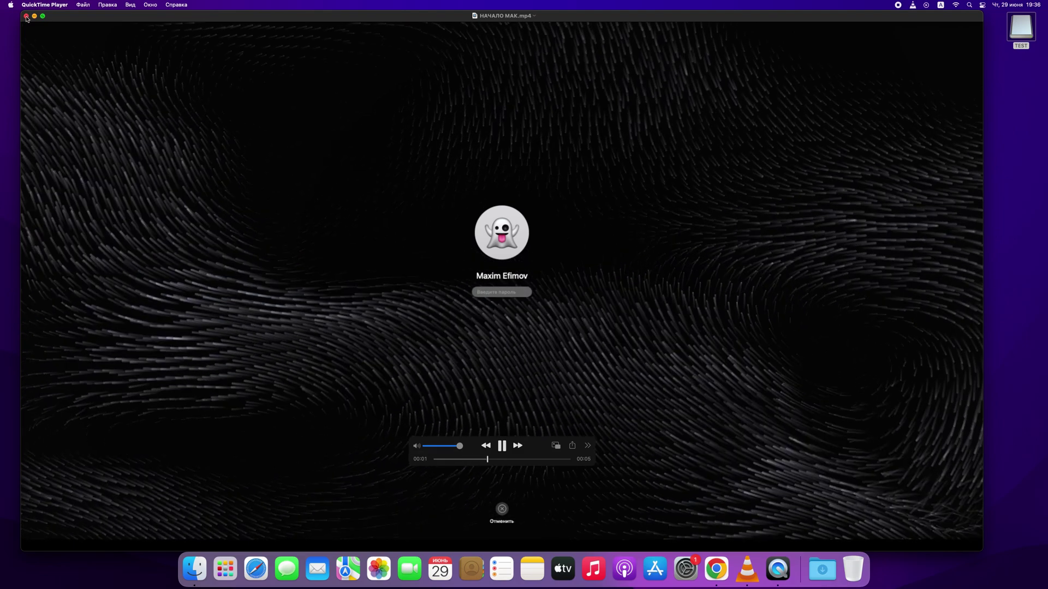
click(26, 16)
click(553, 143)
double_click(553, 143)
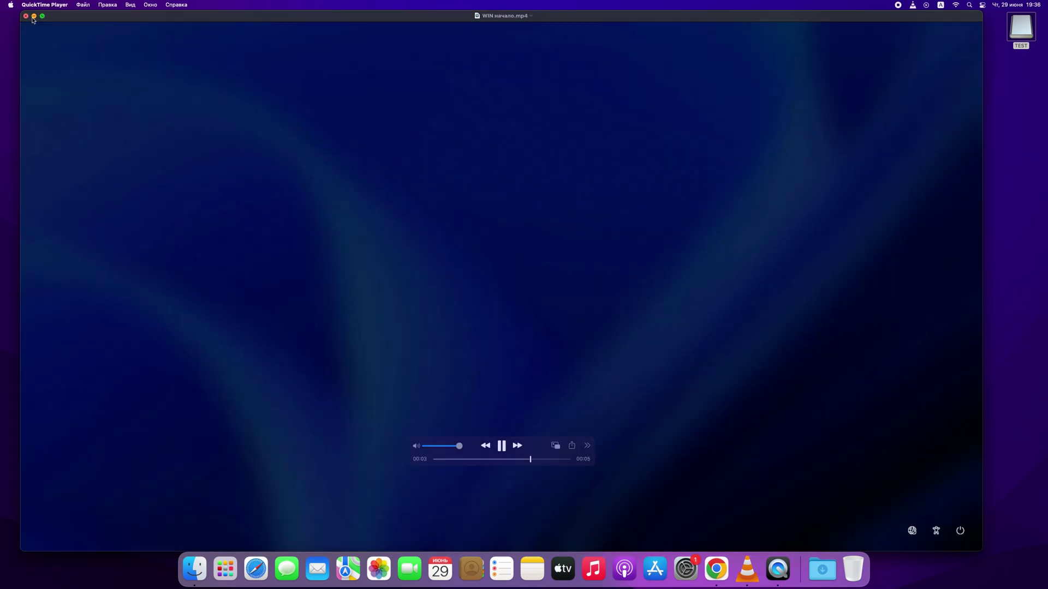
click(25, 16)
Move all four videos to the Trash and empty the Trash.
drag(645, 188, 421, 143)
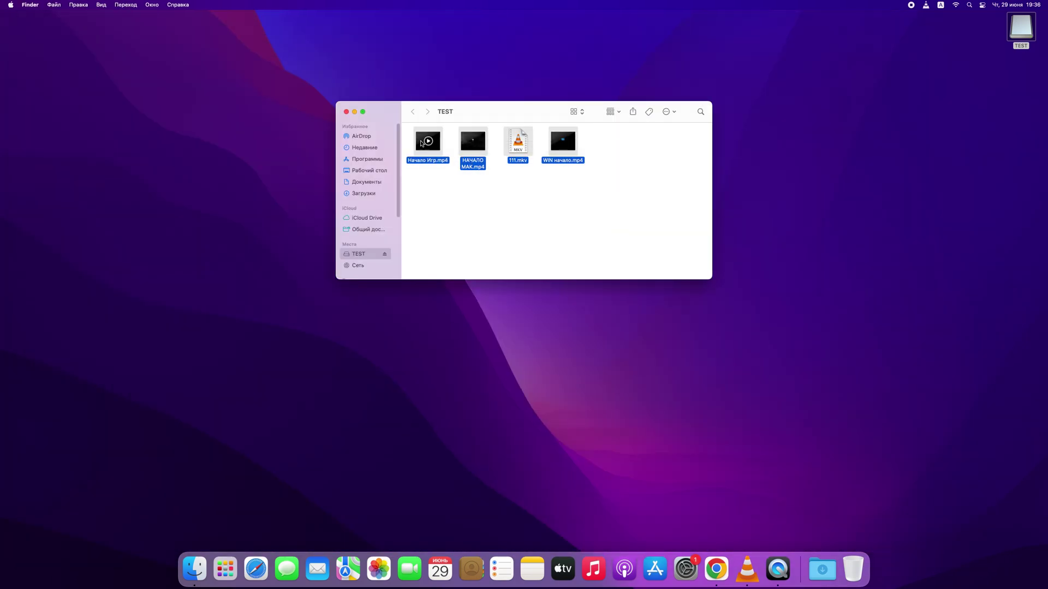
right_click(421, 143)
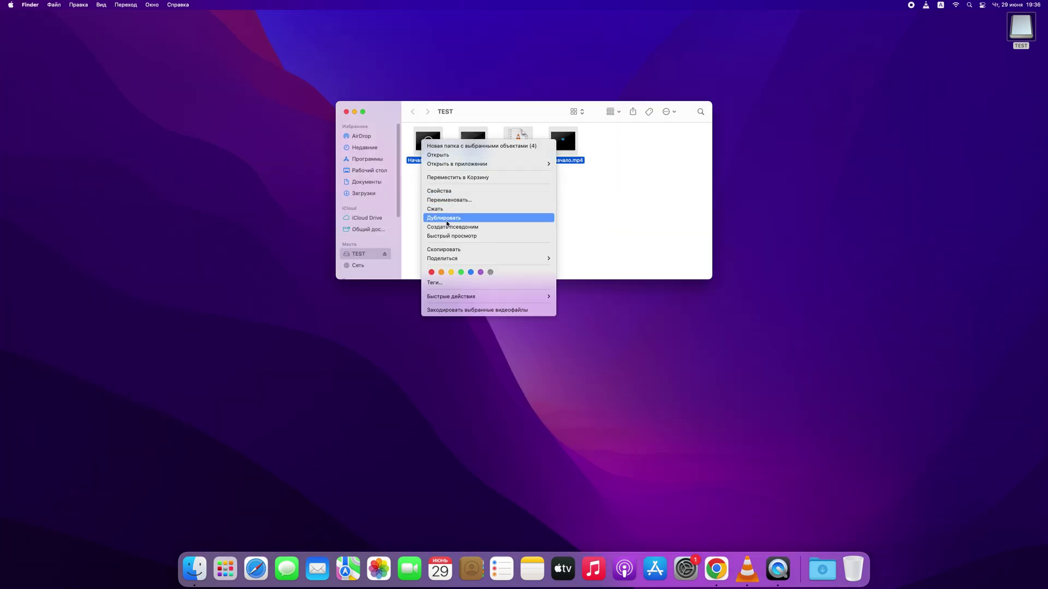
click(457, 178)
right_click(852, 569)
click(870, 524)
click(531, 198)
Close Finder and relaunch Tenorshare 4DDiG, authorizing it with the administrator password.
click(346, 112)
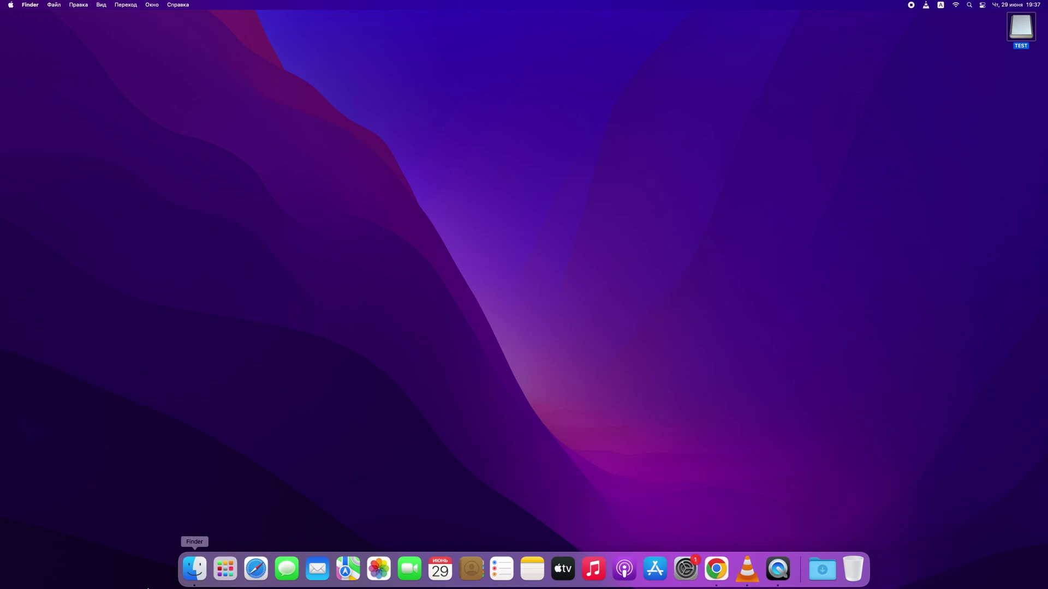
click(225, 569)
click(516, 522)
click(523, 468)
text(••••••)
key(Return)
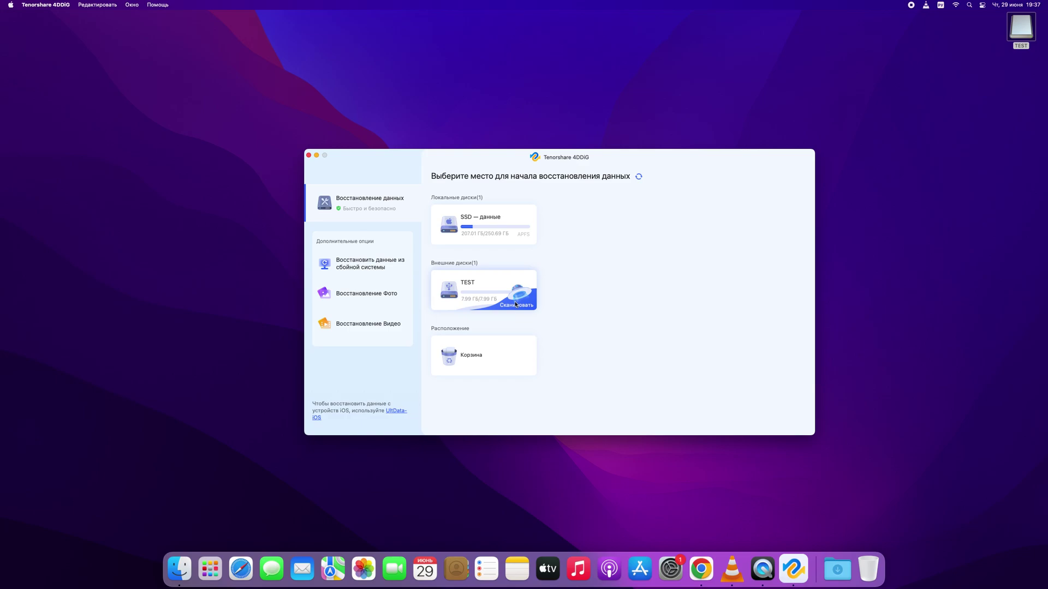
Scan the TEST drive with Фото, Аудио, Другие and Документ unticked, keeping Видео.
click(524, 300)
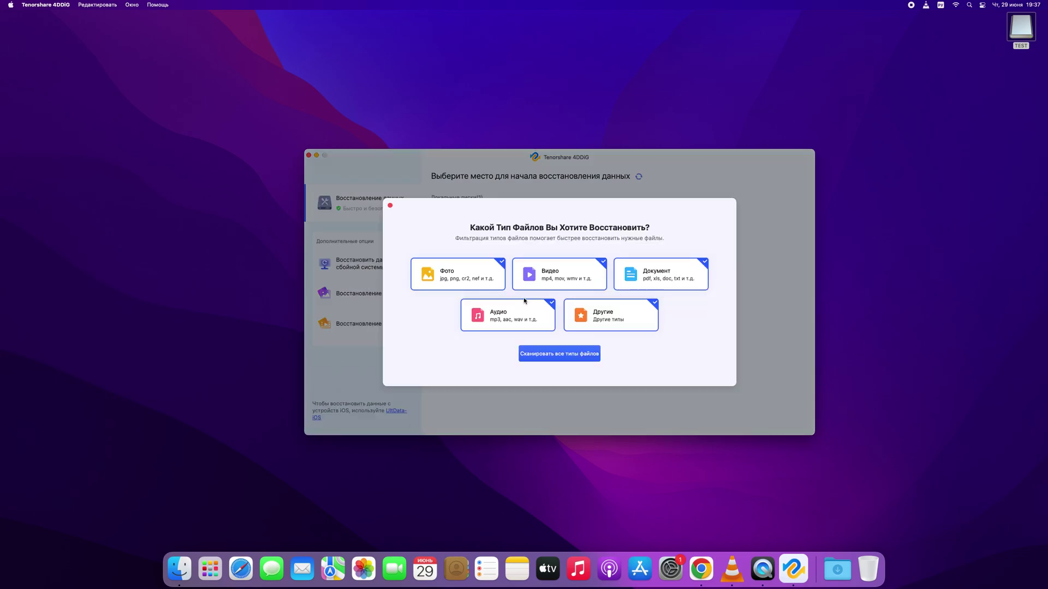
click(502, 266)
click(549, 304)
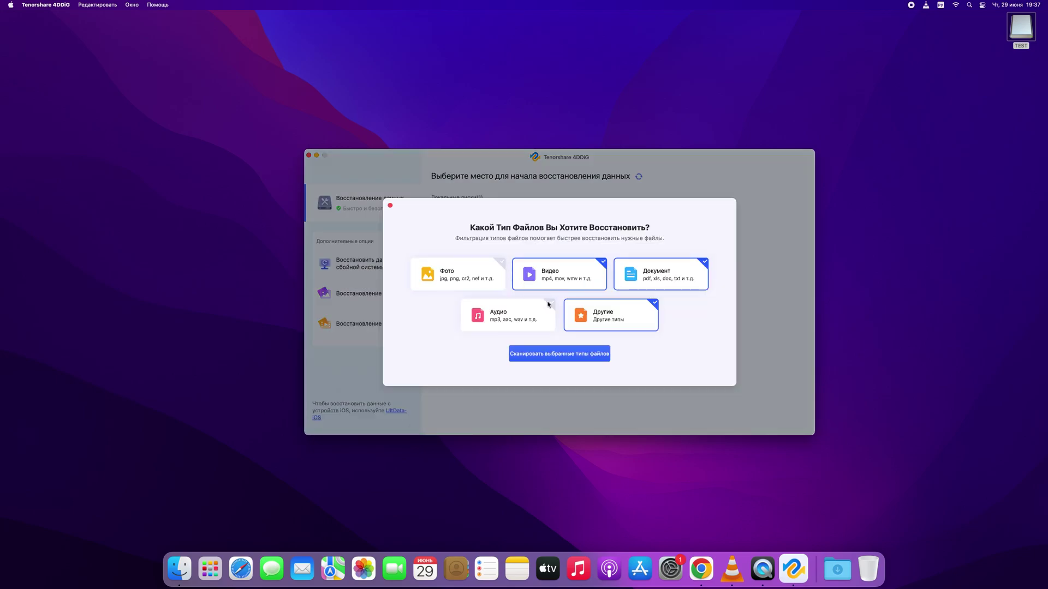
click(652, 306)
click(702, 263)
click(559, 354)
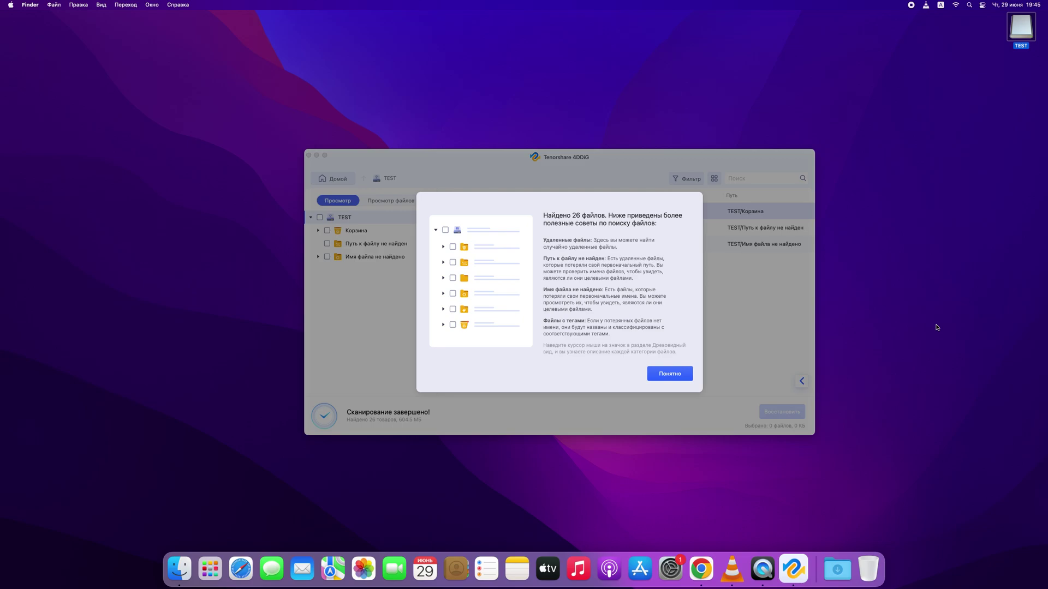
Mark the Видео group (26 files, 604.5 MB) in the file-type view and recover it to Загрузки.
click(677, 377)
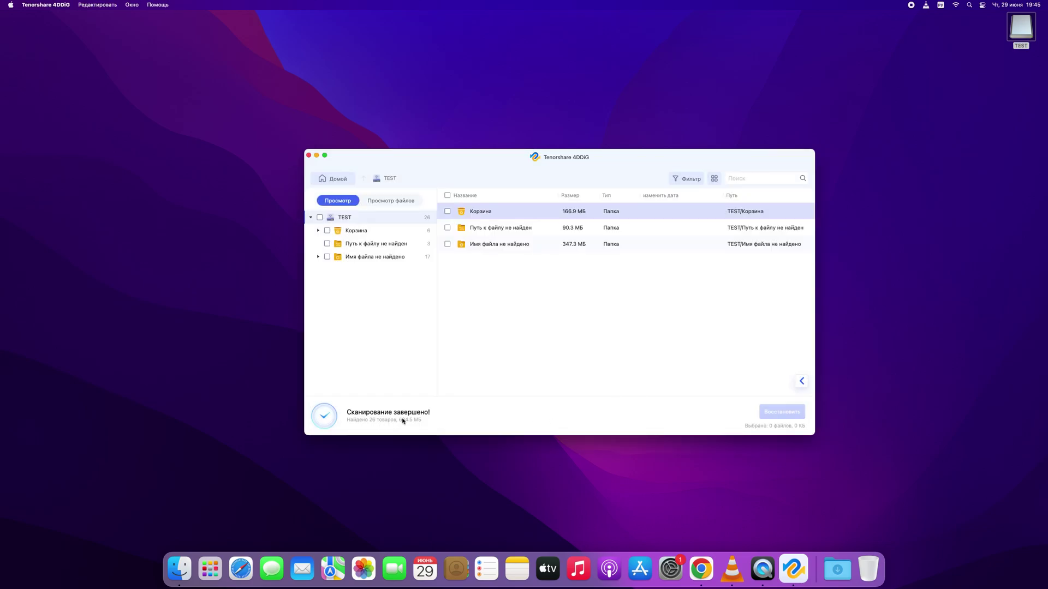
click(393, 200)
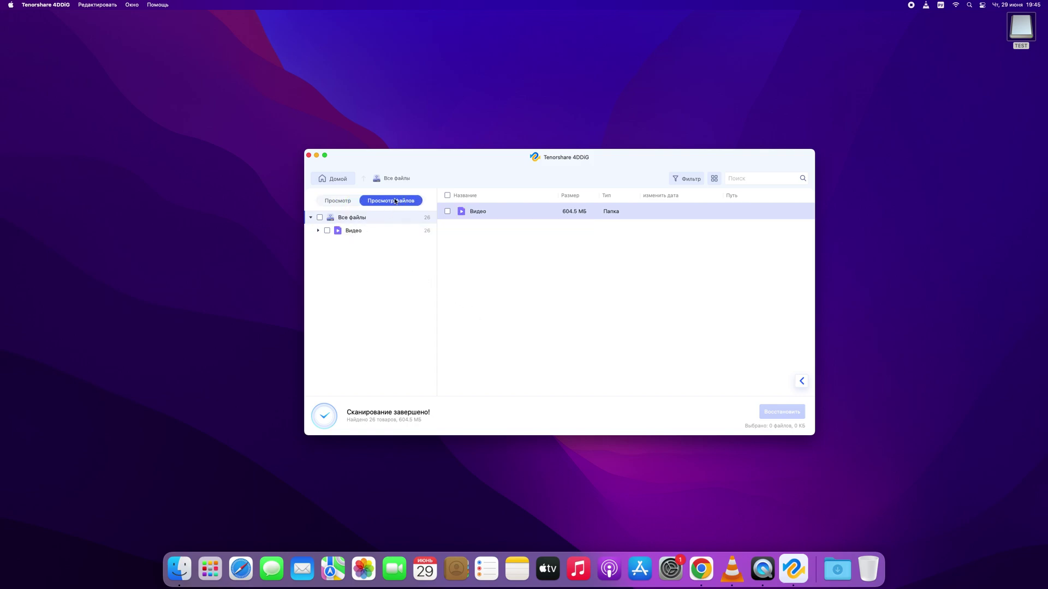
click(327, 230)
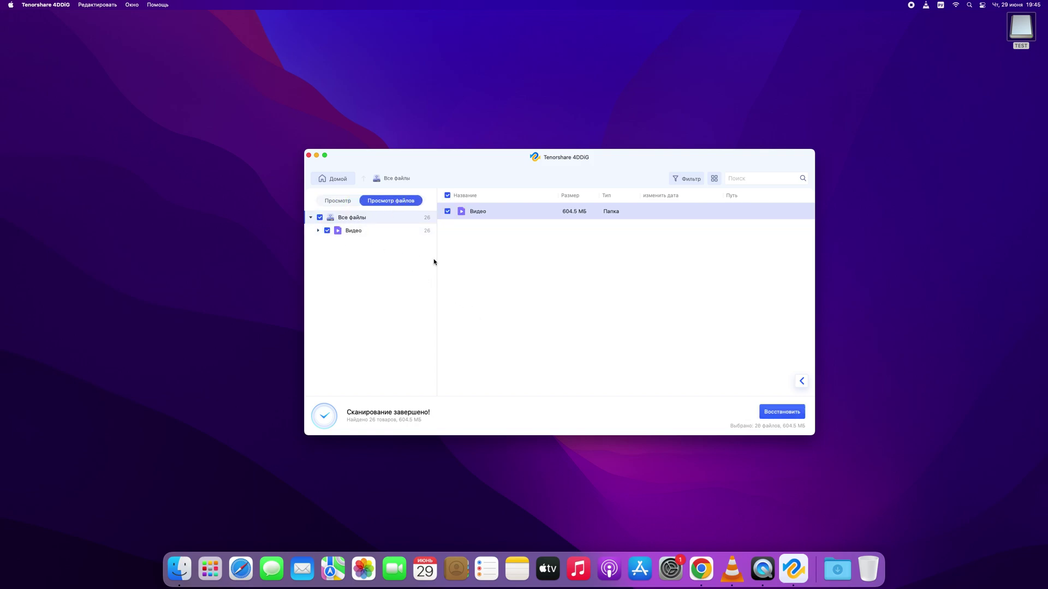
click(778, 413)
click(639, 242)
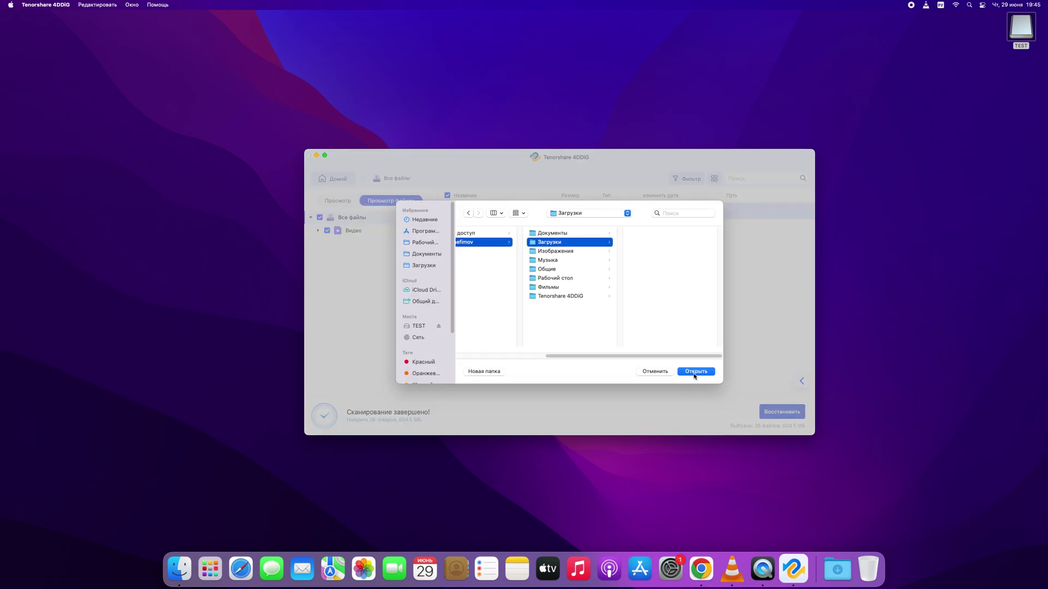
click(694, 373)
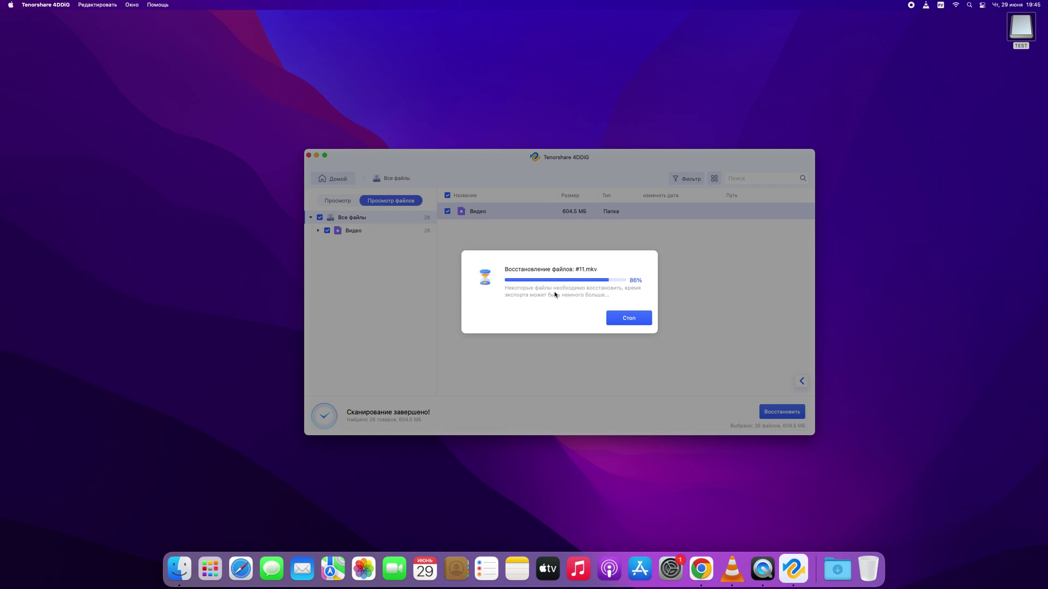
Show the recovered files in Finder, quit 4DDiG, and open TEST > Имя файла не найдено.
click(549, 320)
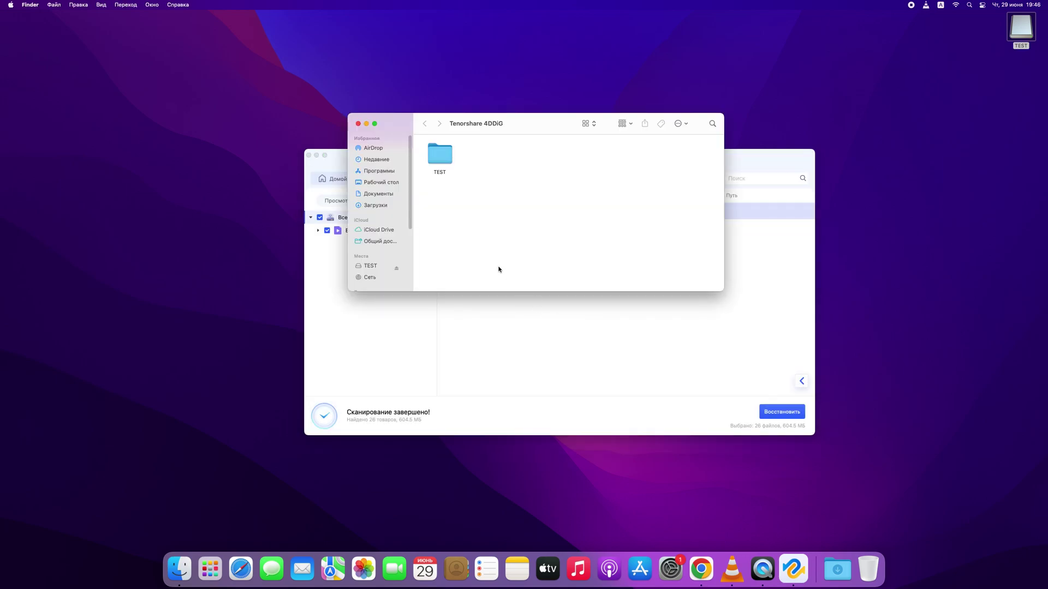
click(308, 156)
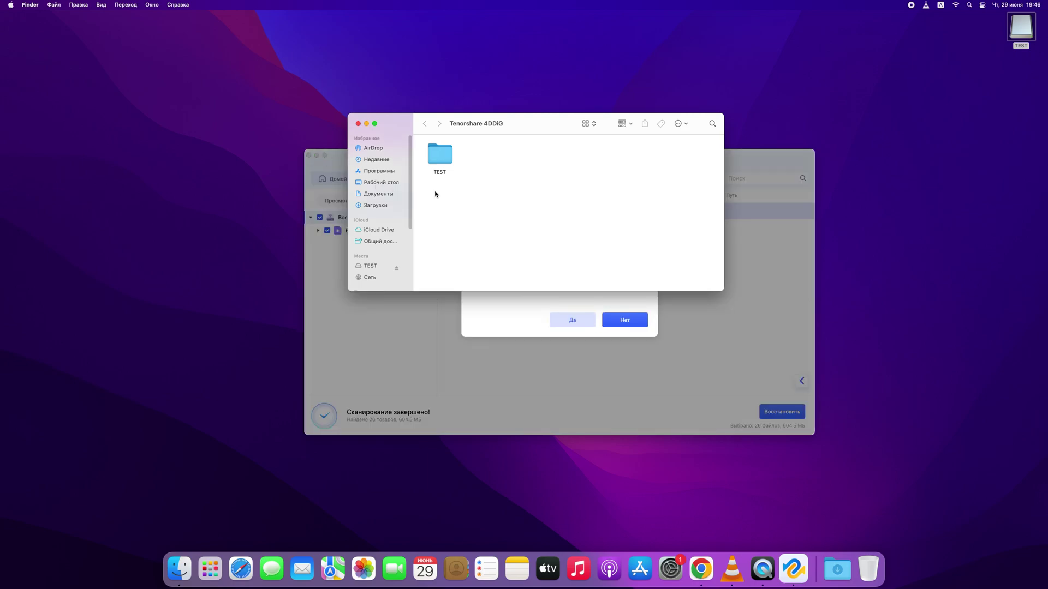
click(578, 325)
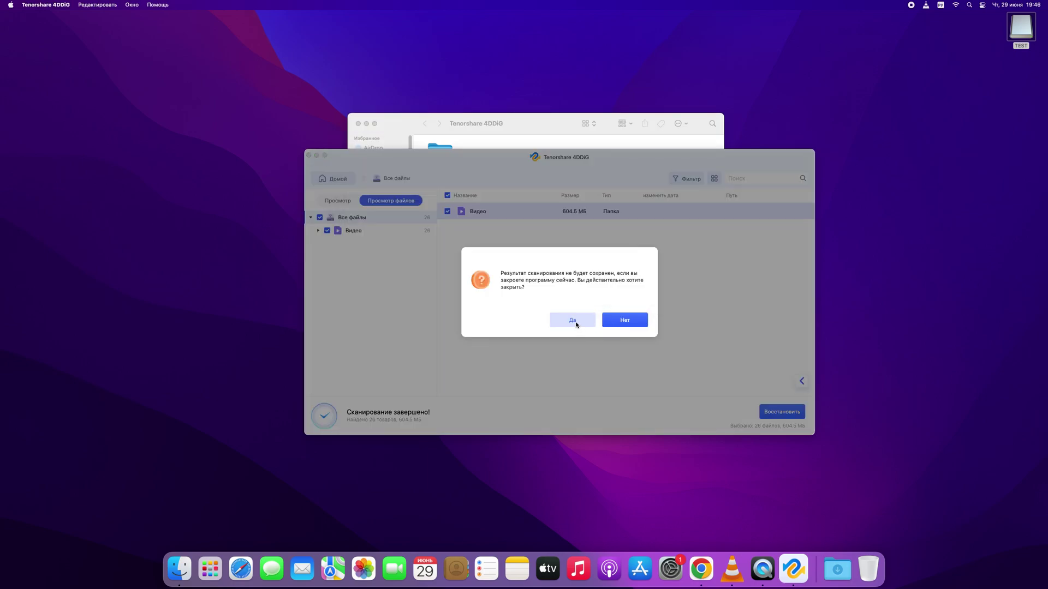
click(579, 321)
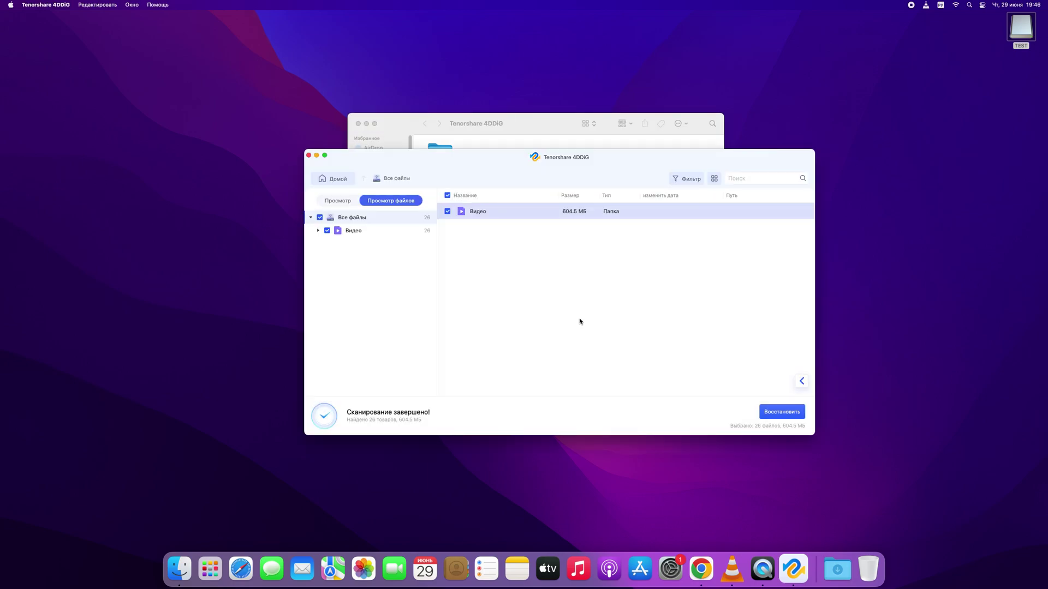
click(309, 157)
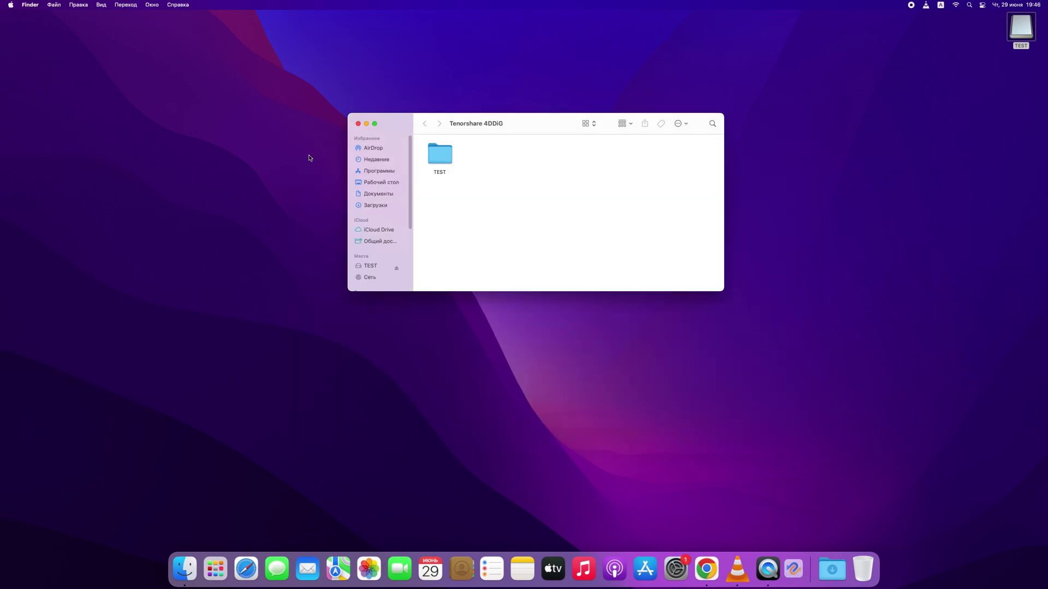
double_click(440, 163)
double_click(441, 163)
Play MKV_16793600.mkv from the mkv folder through to Ubuntu's install-complete screen, then open mov.
double_click(441, 162)
double_click(441, 163)
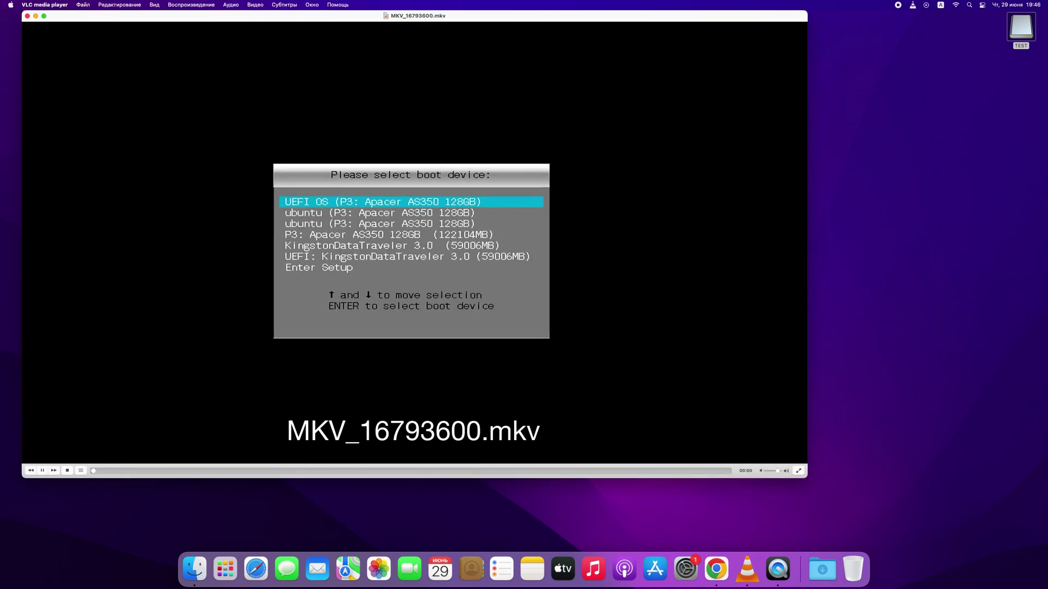
click(279, 471)
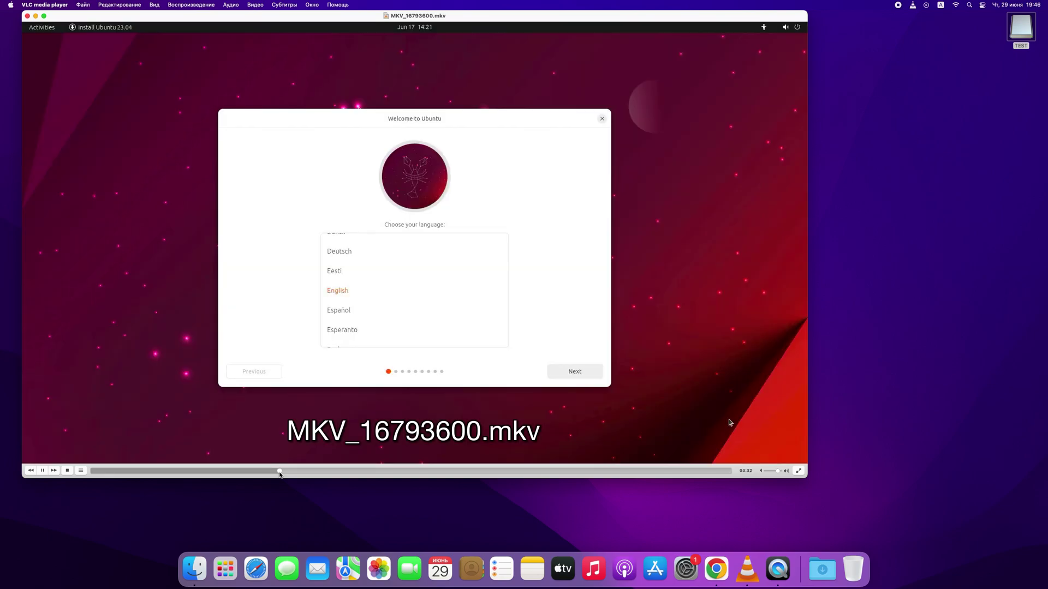
drag(280, 471, 541, 471)
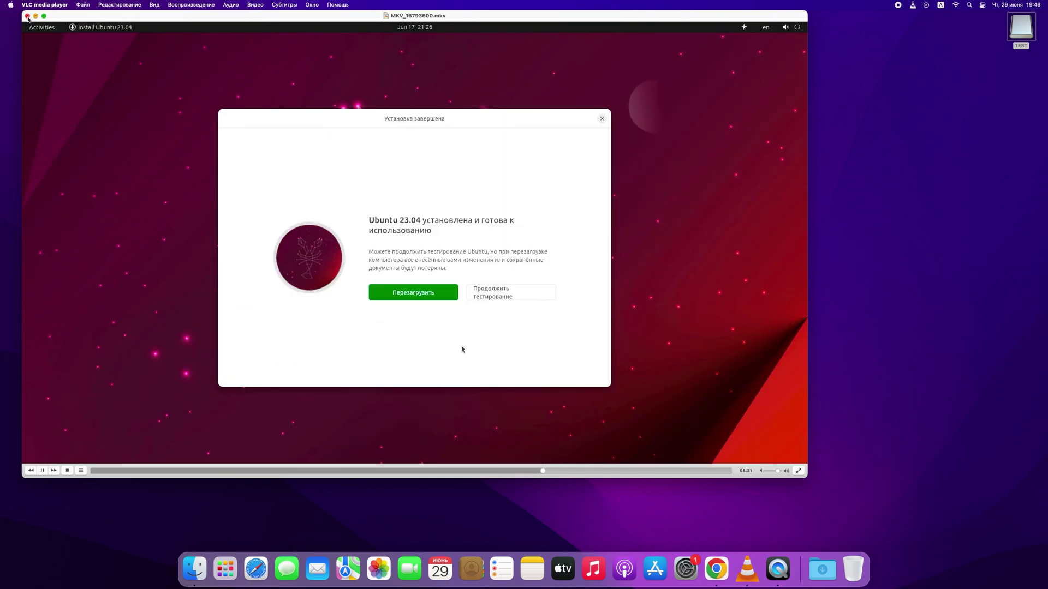
click(27, 16)
double_click(472, 164)
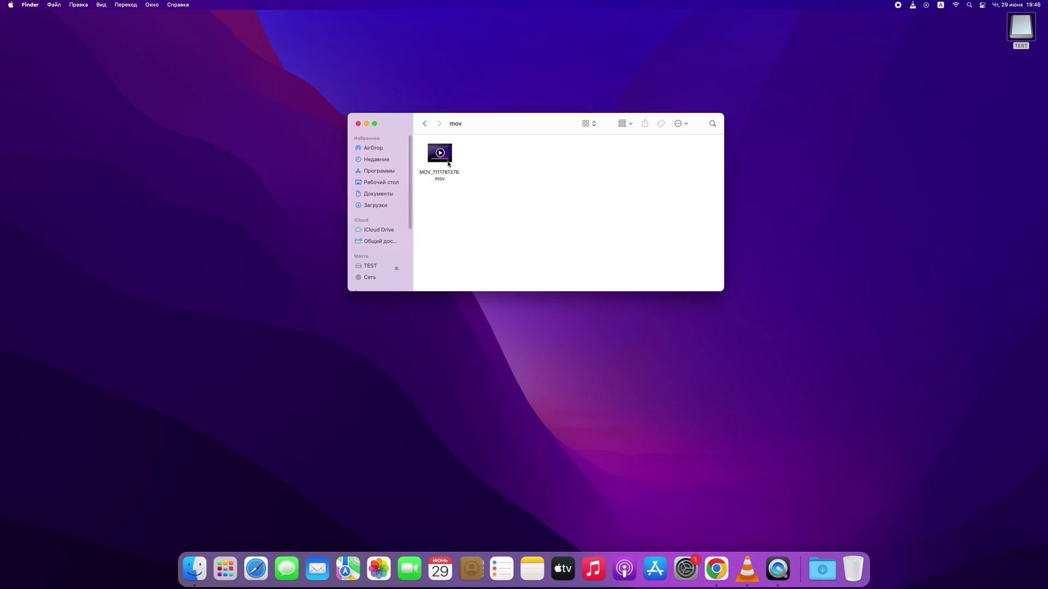
Play the recovered MOV_1111781376.mov, skipping about a minute ahead, then close it.
double_click(448, 163)
drag(363, 435, 396, 435)
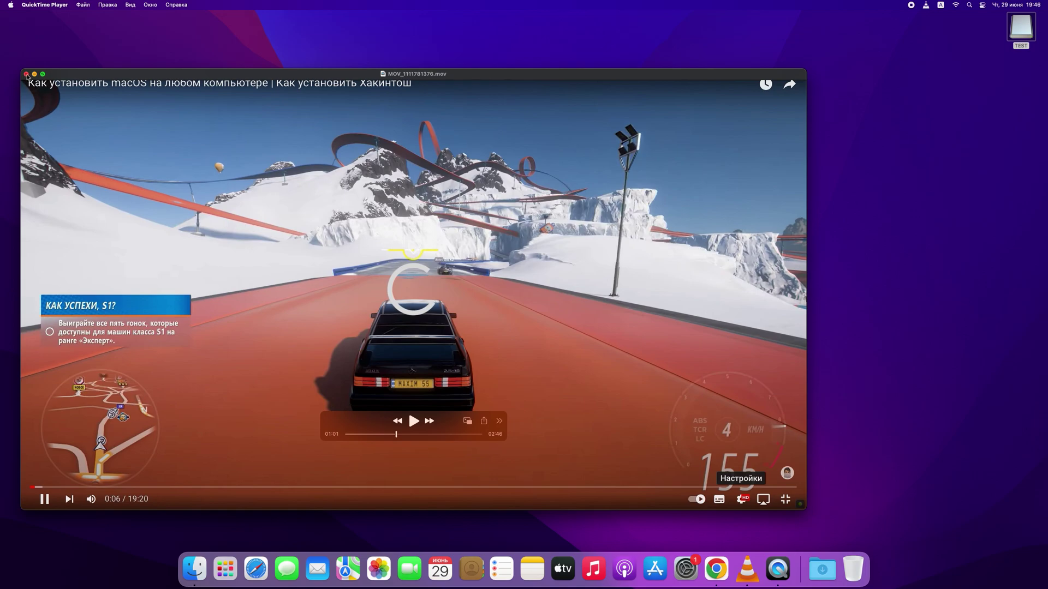
click(26, 74)
Open the mp4 folder and play MP4_104288256.mp4, then close it.
click(424, 123)
click(533, 158)
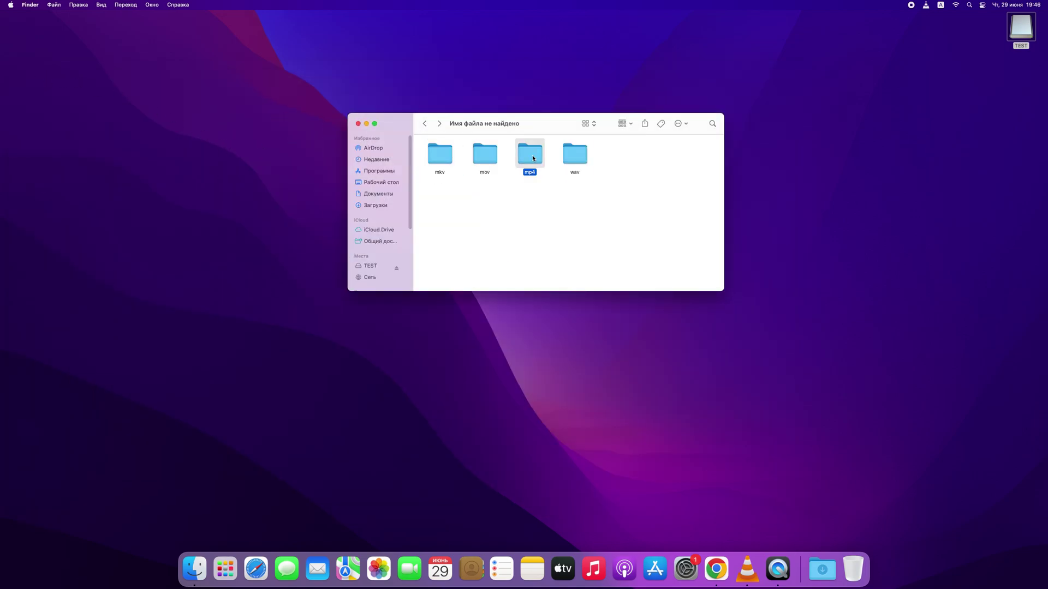
double_click(533, 158)
right_click(440, 163)
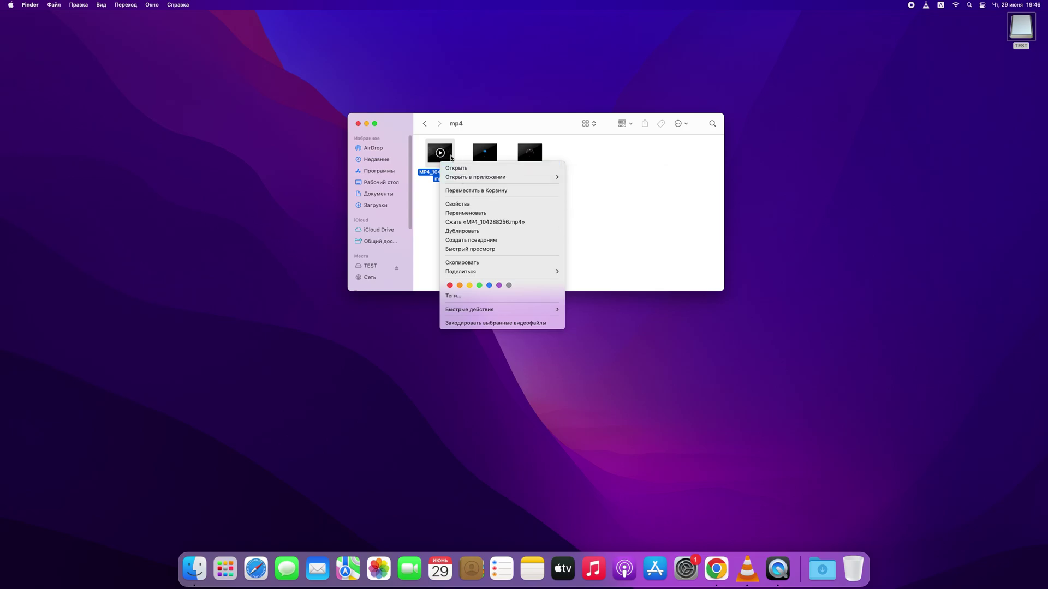
click(452, 158)
click(441, 154)
double_click(444, 157)
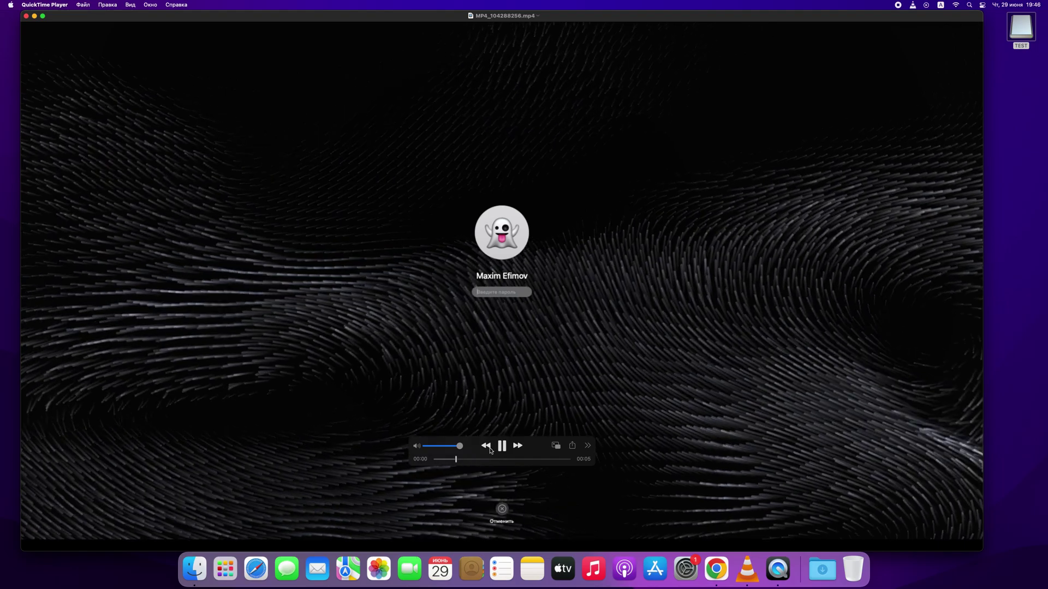
key(super+w)
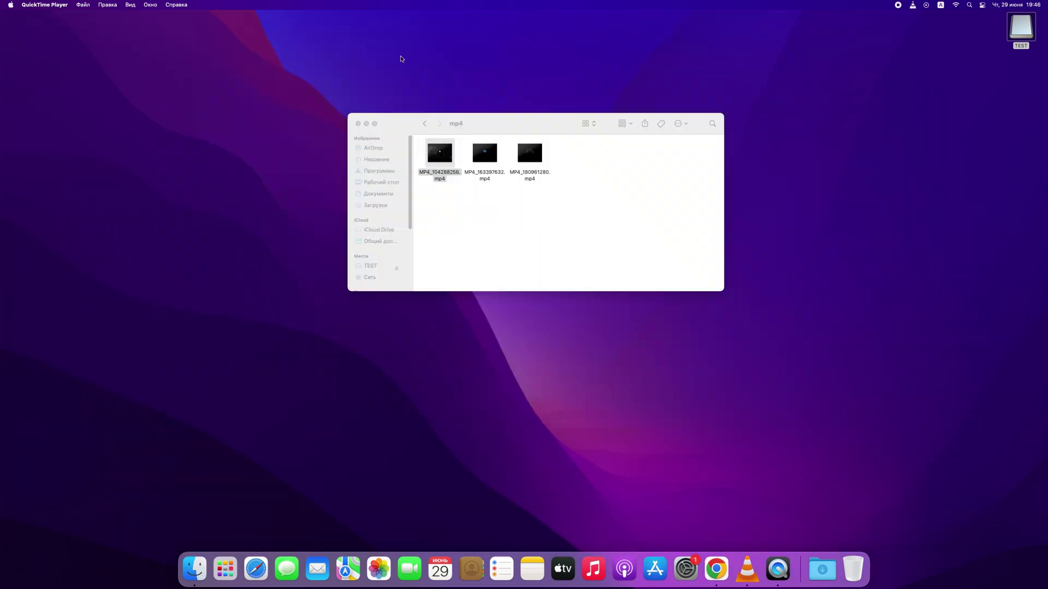
Play MP4_163397632.mp4 in QuickTime Player, then close it.
click(484, 158)
double_click(485, 172)
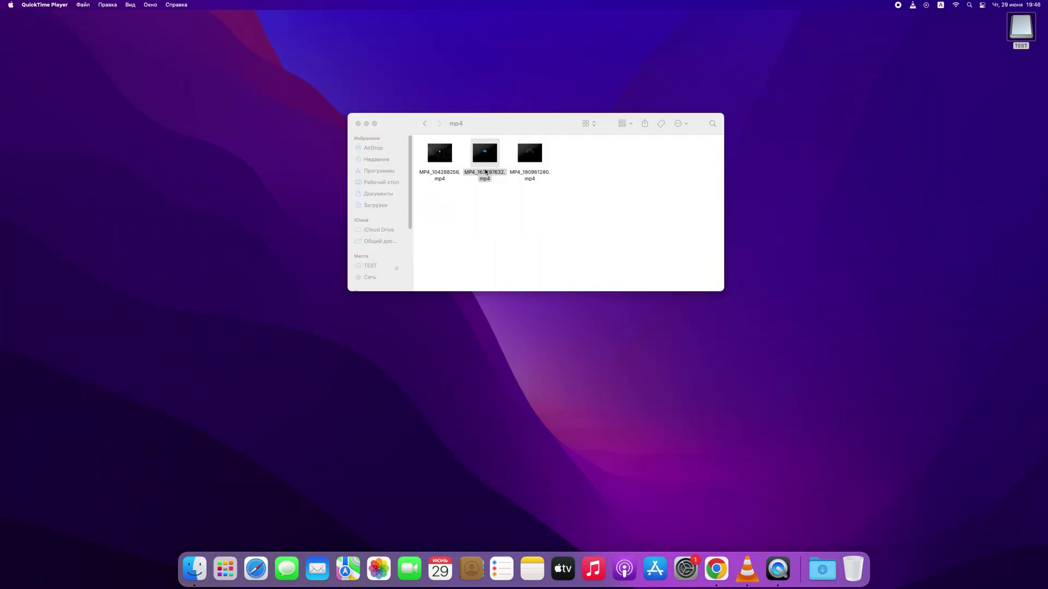
click(498, 447)
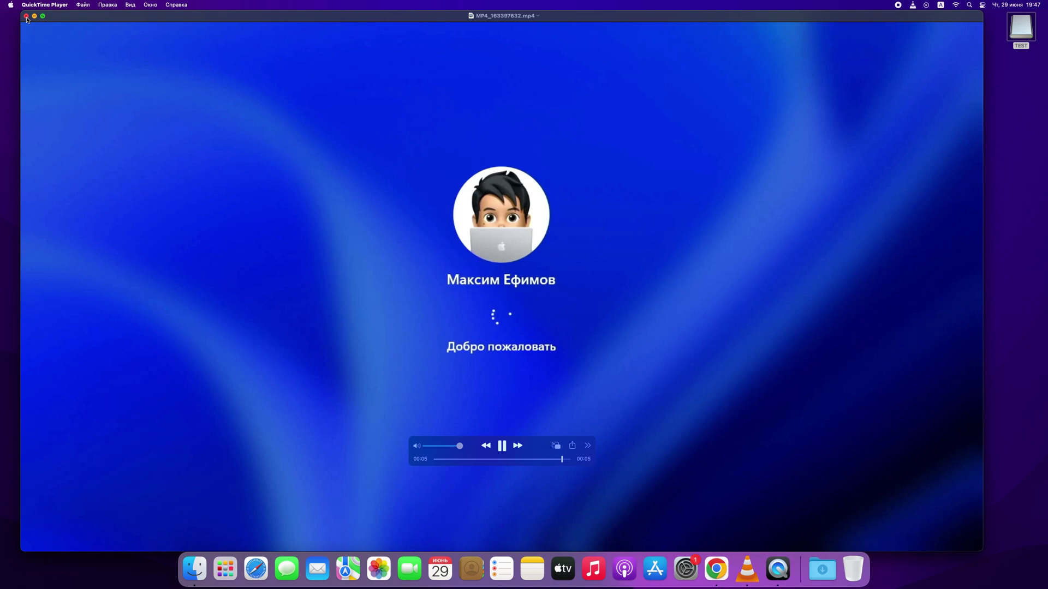
click(25, 16)
Play MP4_180961280.mp4, close it, and return to the mp4 folder.
double_click(535, 158)
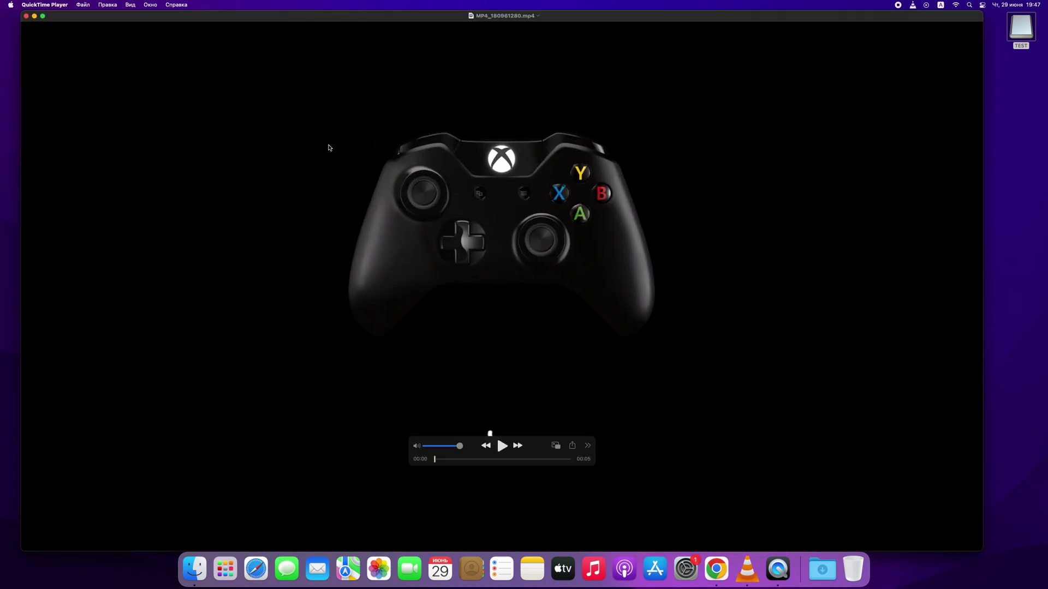
click(505, 454)
click(27, 16)
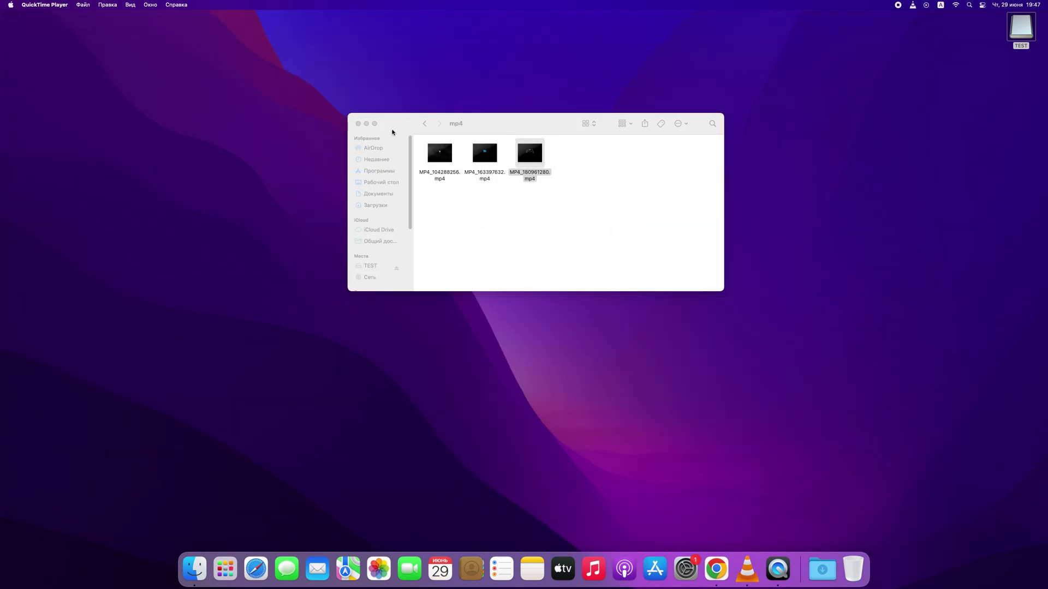
click(425, 124)
double_click(535, 162)
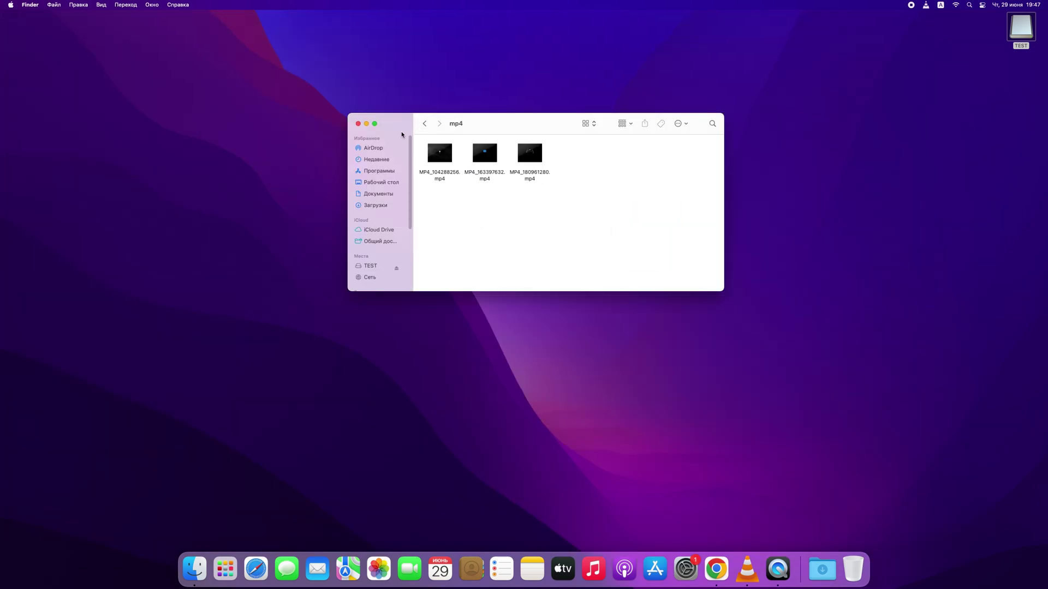